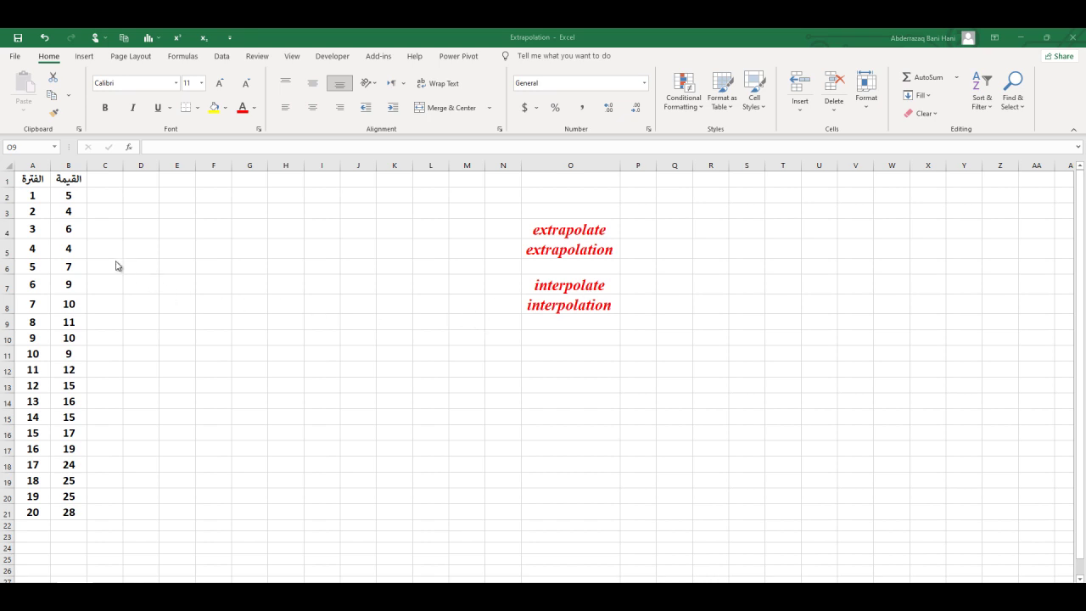
Copy the first five period/value rows A2:B6 into E2:F6.
{"action": "left_click", "coordinate": [34, 196]}
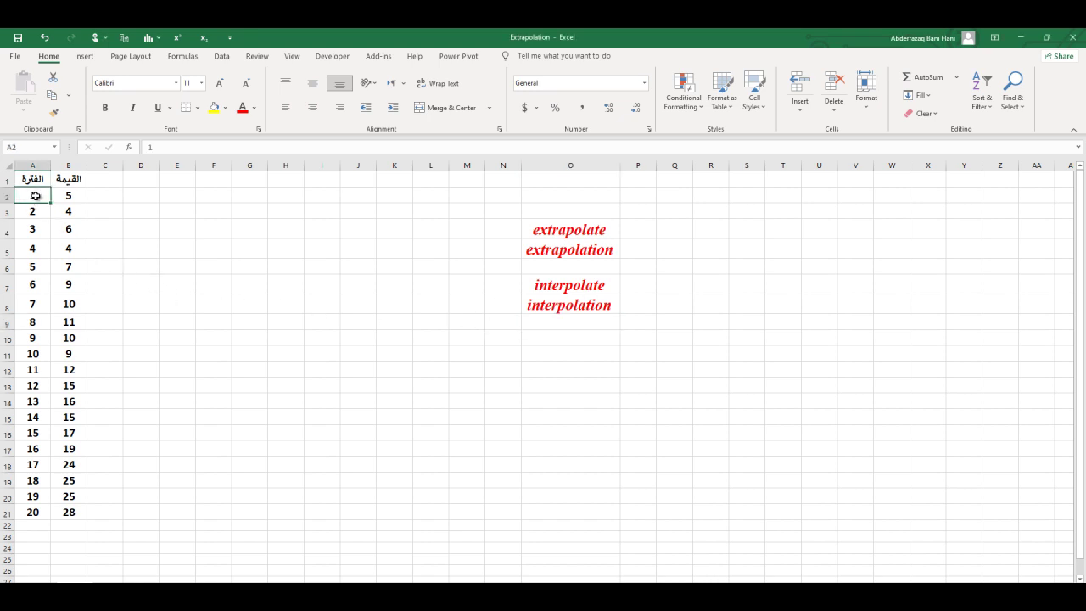
{"action": "left_click_drag", "start_coordinate": [40, 197], "coordinate": [66, 264]}
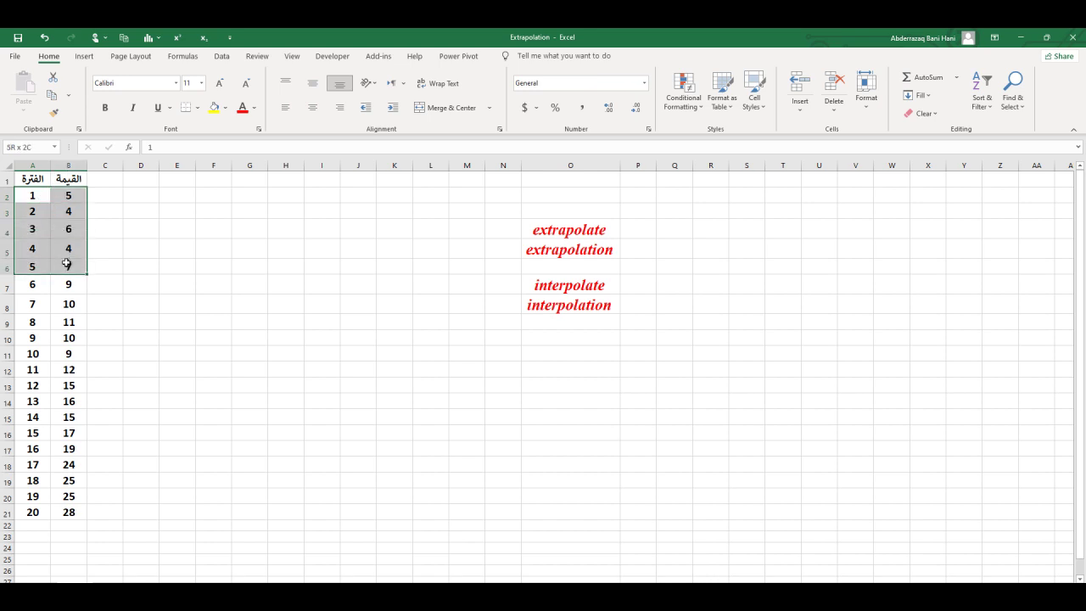
{"action": "left_click_drag", "start_coordinate": [66, 263], "coordinate": [66, 263]}
{"action": "key", "text": "ctrl+c"}
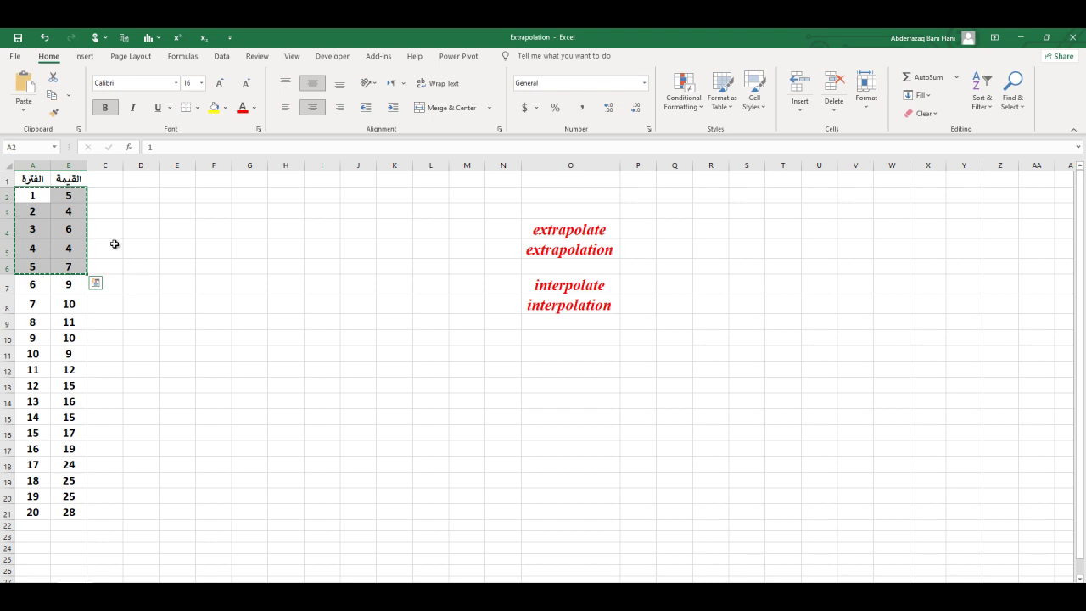
{"action": "left_click", "coordinate": [179, 200]}
{"action": "left_click_drag", "start_coordinate": [179, 200], "coordinate": [210, 255]}
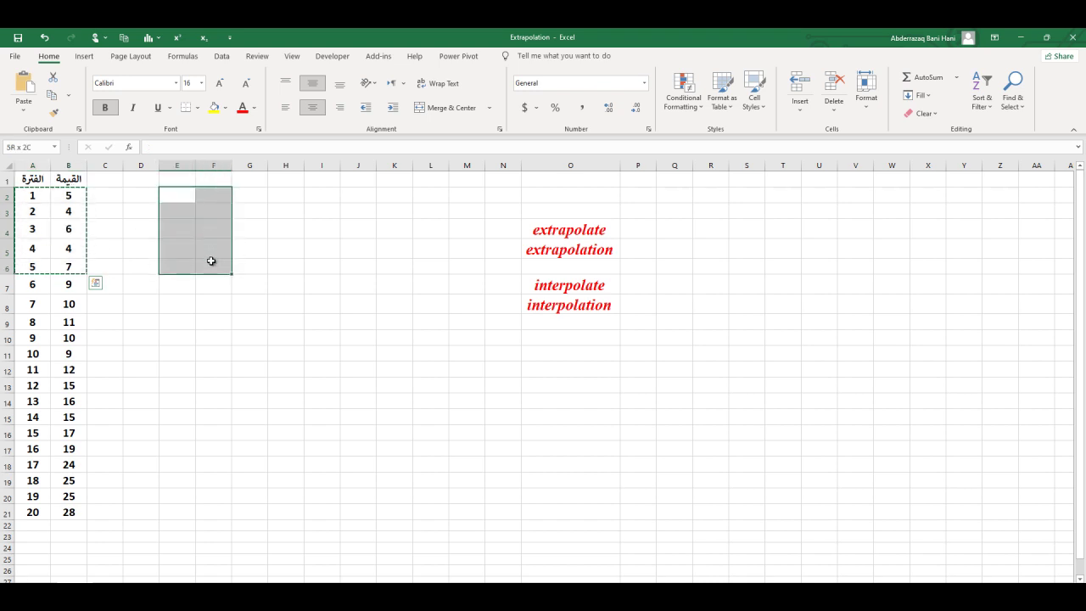
{"action": "left_click_drag", "start_coordinate": [211, 256], "coordinate": [211, 261]}
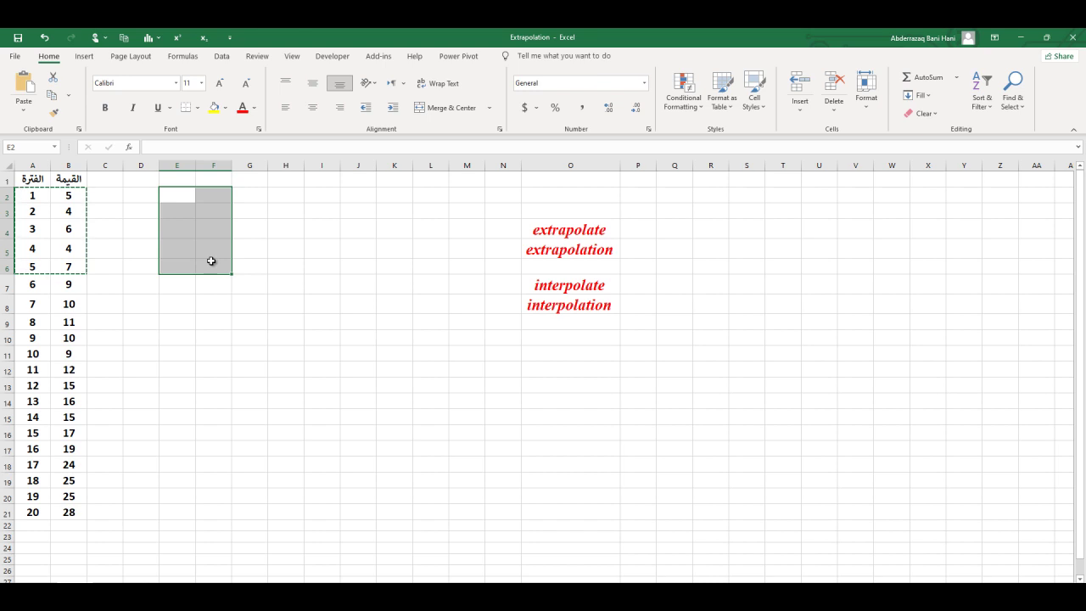
{"action": "key", "text": "ctrl+v"}
Clear everything from E4:F4, leaving a gap at period 3.
{"action": "left_click", "coordinate": [219, 227]}
{"action": "key", "text": "shift+Left"}
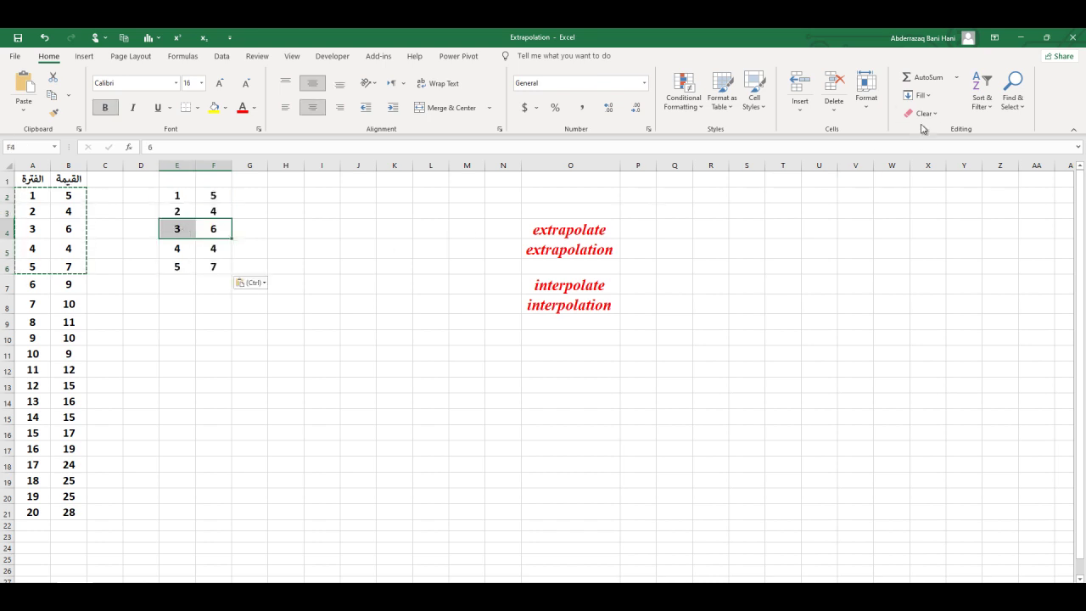
{"action": "left_click", "coordinate": [921, 113]}
{"action": "left_click", "coordinate": [931, 132]}
{"action": "left_click", "coordinate": [252, 321]}
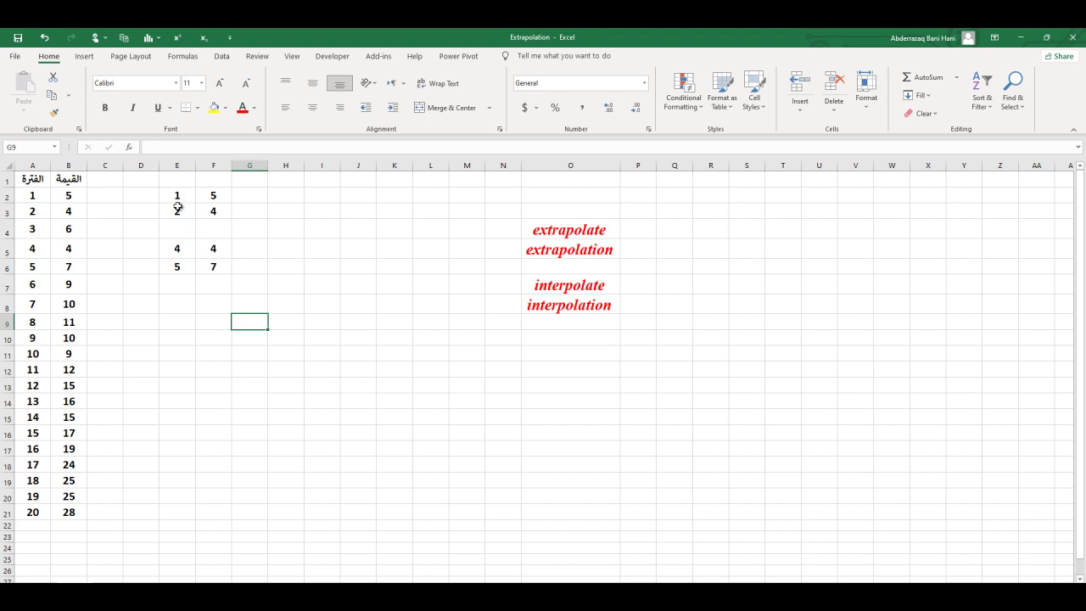
{"action": "left_click", "coordinate": [182, 212]}
{"action": "left_click", "coordinate": [180, 248]}
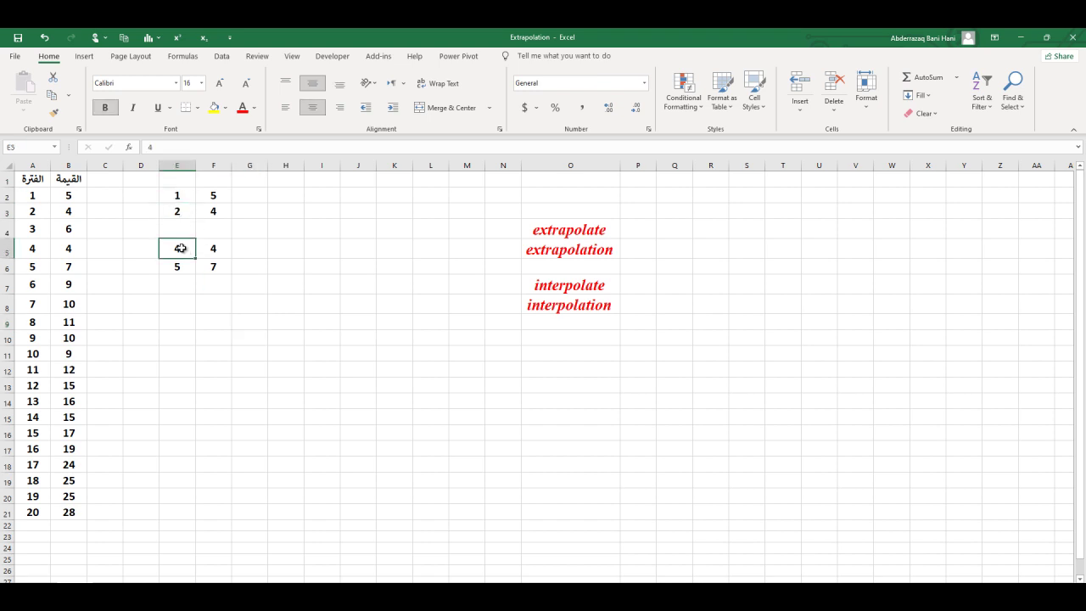
{"action": "left_click", "coordinate": [216, 212]}
{"action": "left_click", "coordinate": [221, 249]}
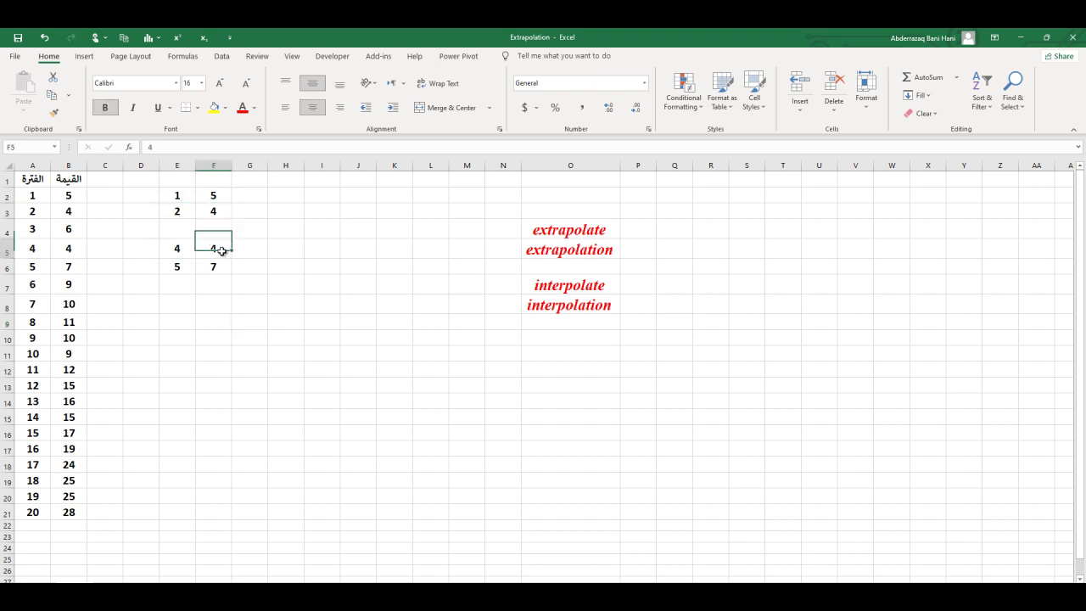
{"action": "left_click_drag", "start_coordinate": [178, 196], "coordinate": [181, 266]}
{"action": "left_click_drag", "start_coordinate": [217, 196], "coordinate": [218, 212]}
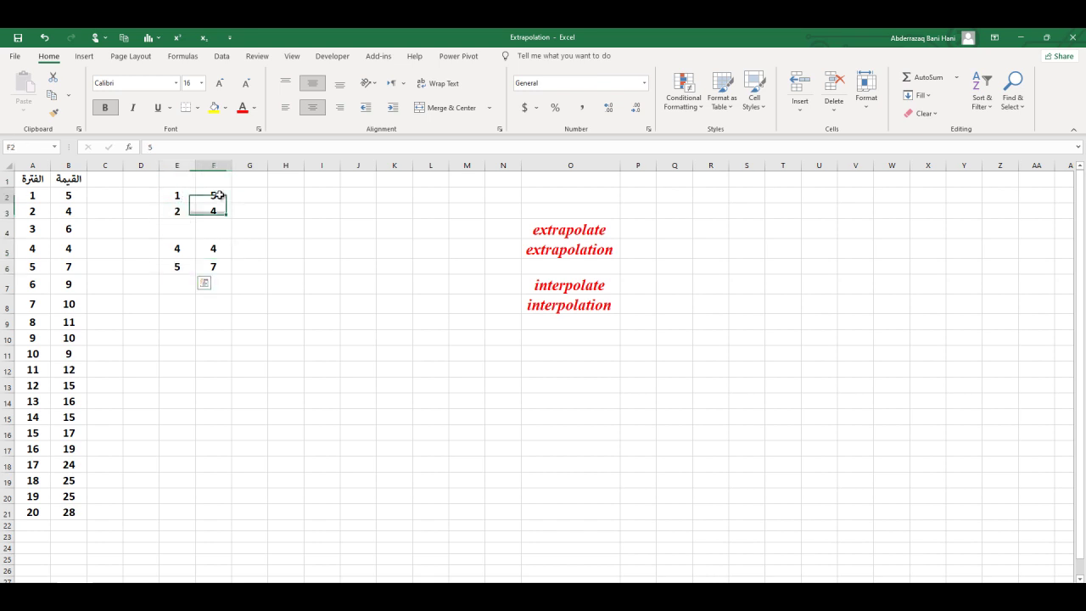
{"action": "left_click_drag", "start_coordinate": [217, 249], "coordinate": [216, 263]}
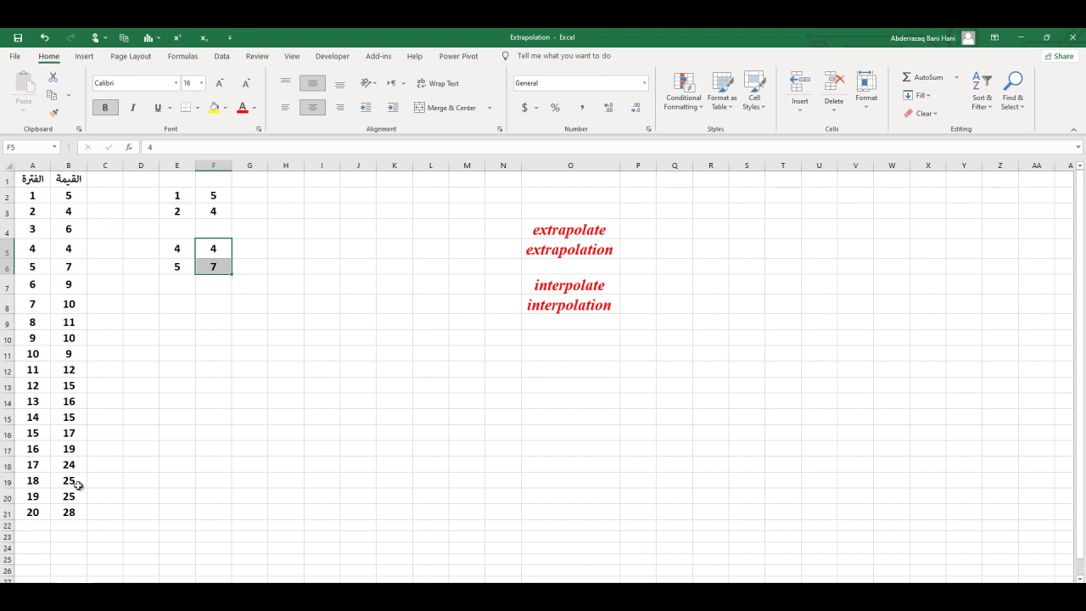
{"action": "mouse_move", "coordinate": [172, 194]}
{"action": "left_mouse_down"}
{"action": "mouse_move", "coordinate": [210, 195]}
{"action": "mouse_move", "coordinate": [208, 268]}
{"action": "left_mouse_up"}
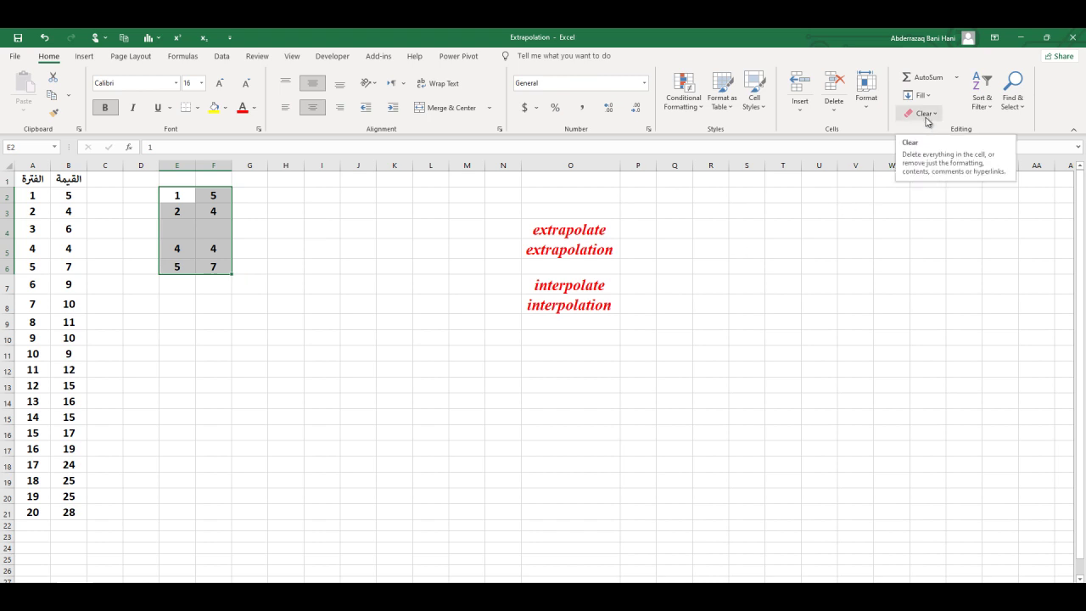
Clear all contents and formatting from the selected E2:F6 block.
{"action": "left_click", "coordinate": [928, 116]}
{"action": "left_click", "coordinate": [927, 132]}
{"action": "left_click", "coordinate": [357, 415]}
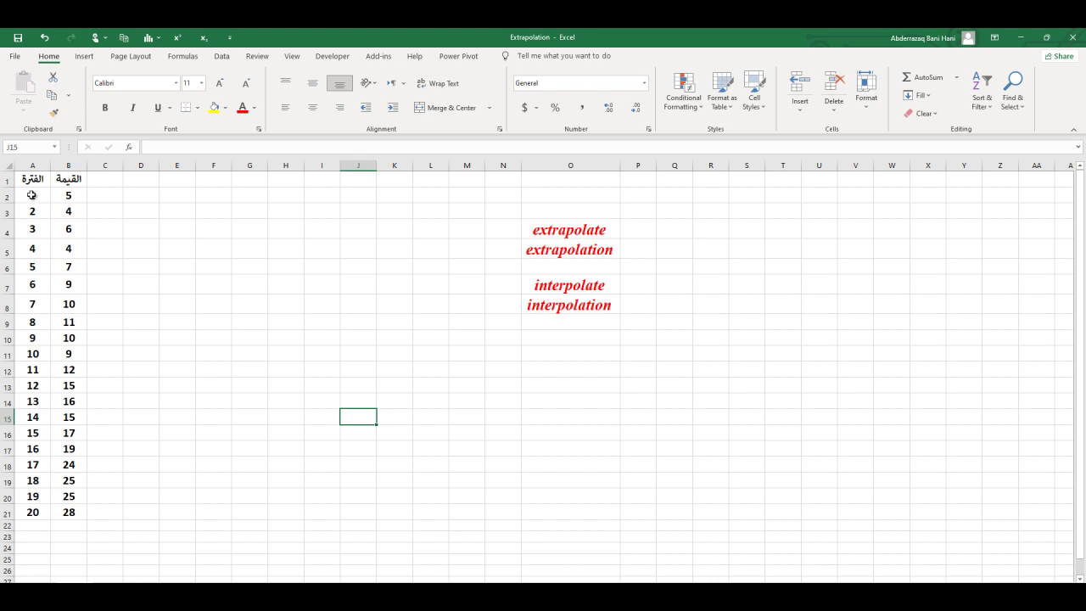
Insert a plain scatter chart of A1:B21, the periods against their values.
{"action": "left_click_drag", "start_coordinate": [30, 182], "coordinate": [52, 404]}
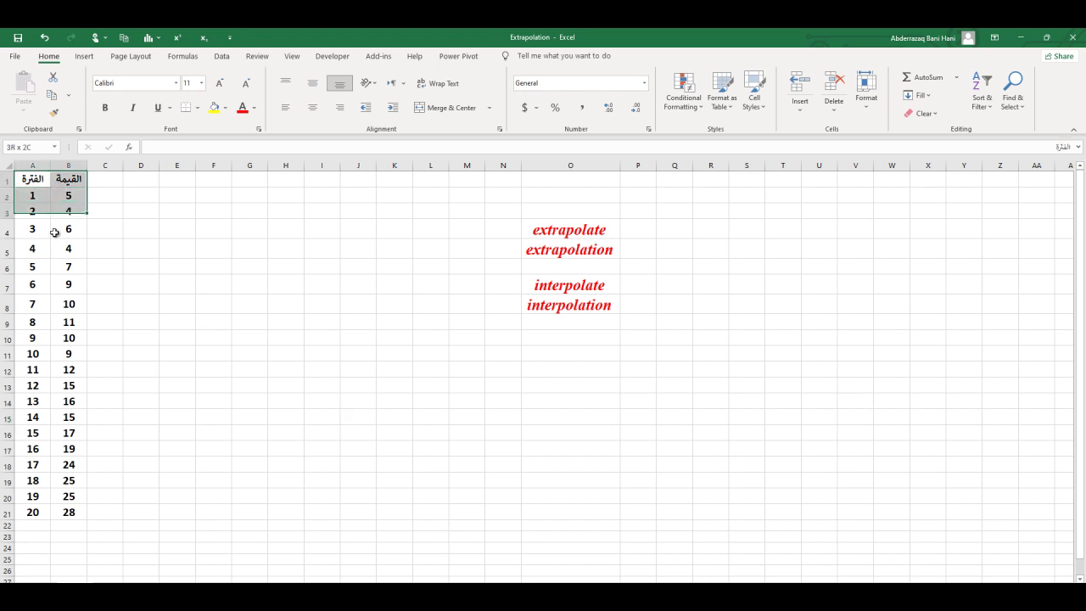
{"action": "left_click_drag", "start_coordinate": [52, 404], "coordinate": [78, 514]}
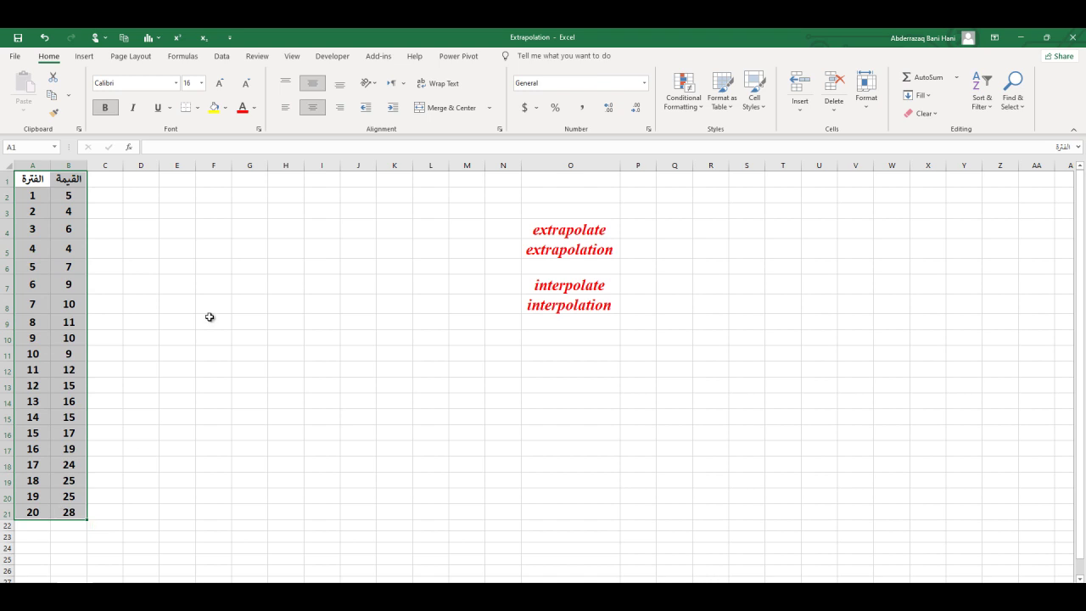
{"action": "left_click", "coordinate": [88, 59]}
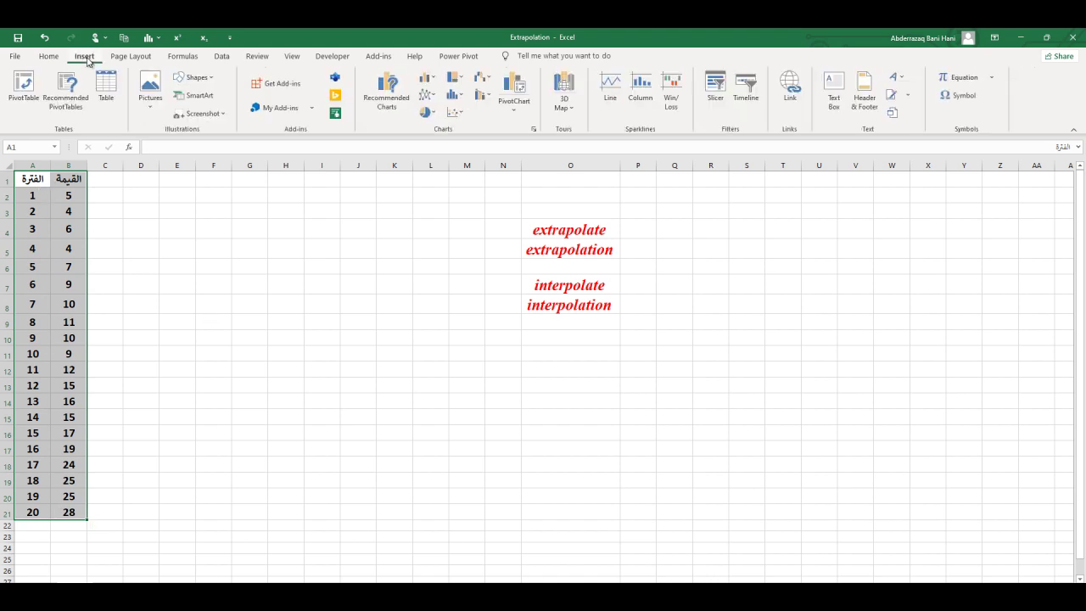
{"action": "left_click", "coordinate": [456, 114]}
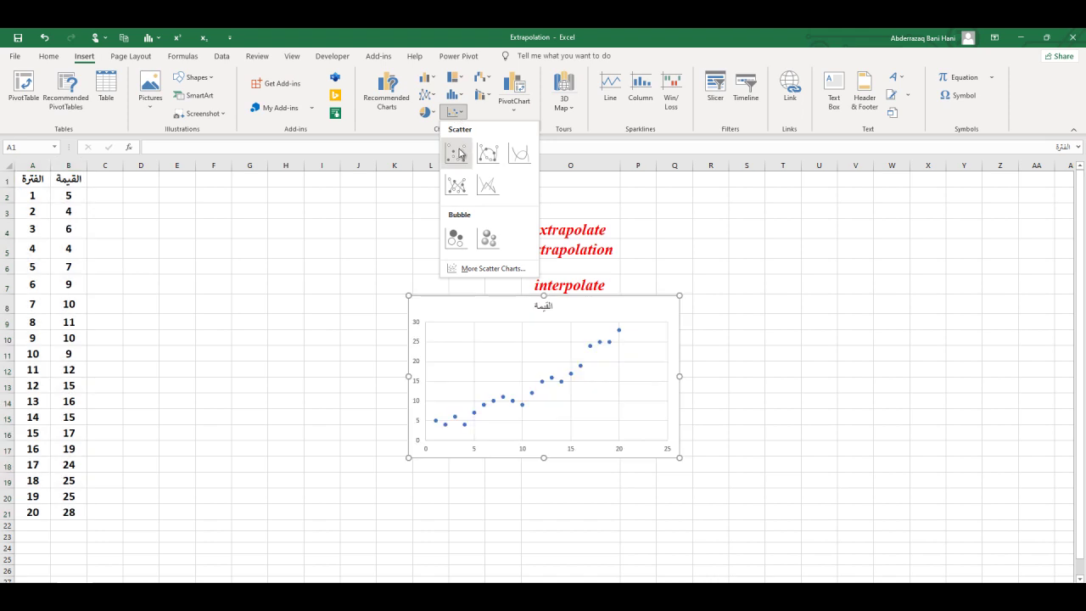
{"action": "left_click", "coordinate": [457, 152]}
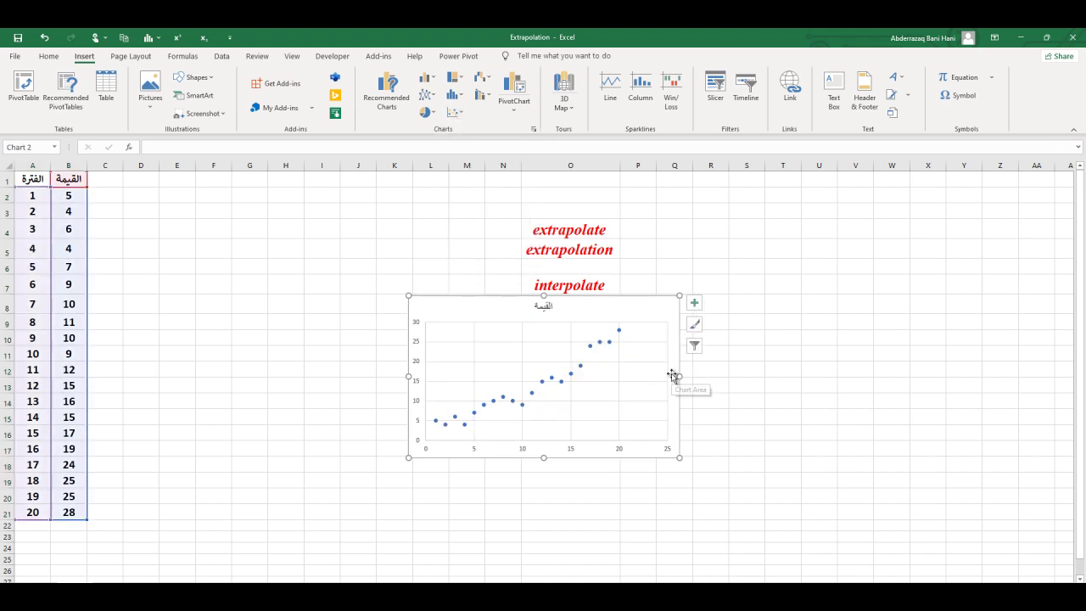
{"action": "mouse_move", "coordinate": [672, 376]}
{"action": "left_mouse_down"}
{"action": "mouse_move", "coordinate": [876, 333]}
{"action": "mouse_move", "coordinate": [910, 291]}
{"action": "left_mouse_up"}
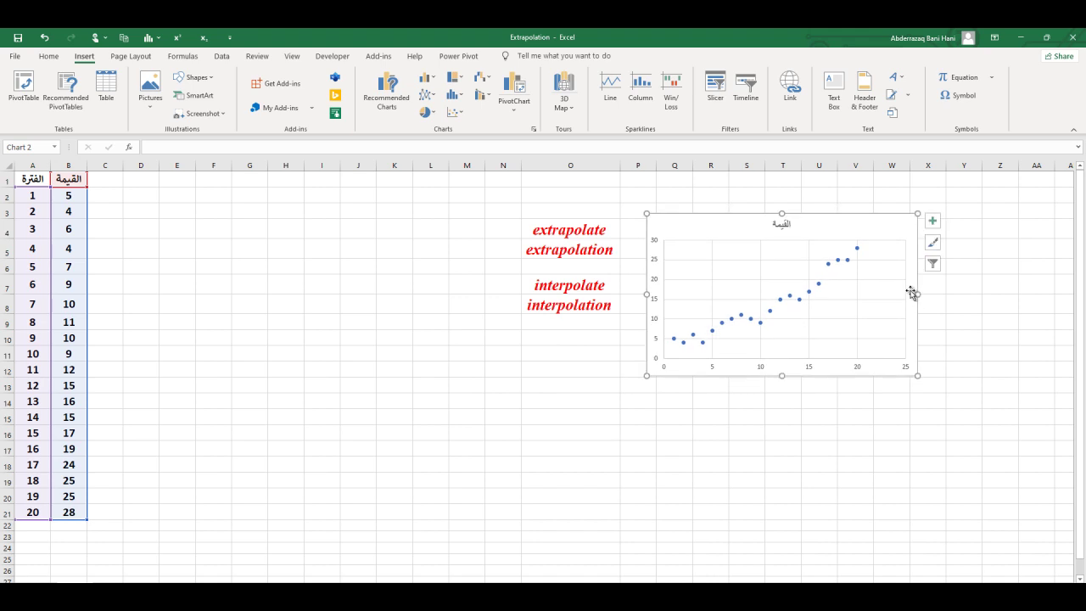
Clear the red notes in O4:O8 and move the chart next to the data table.
{"action": "left_click", "coordinate": [584, 229]}
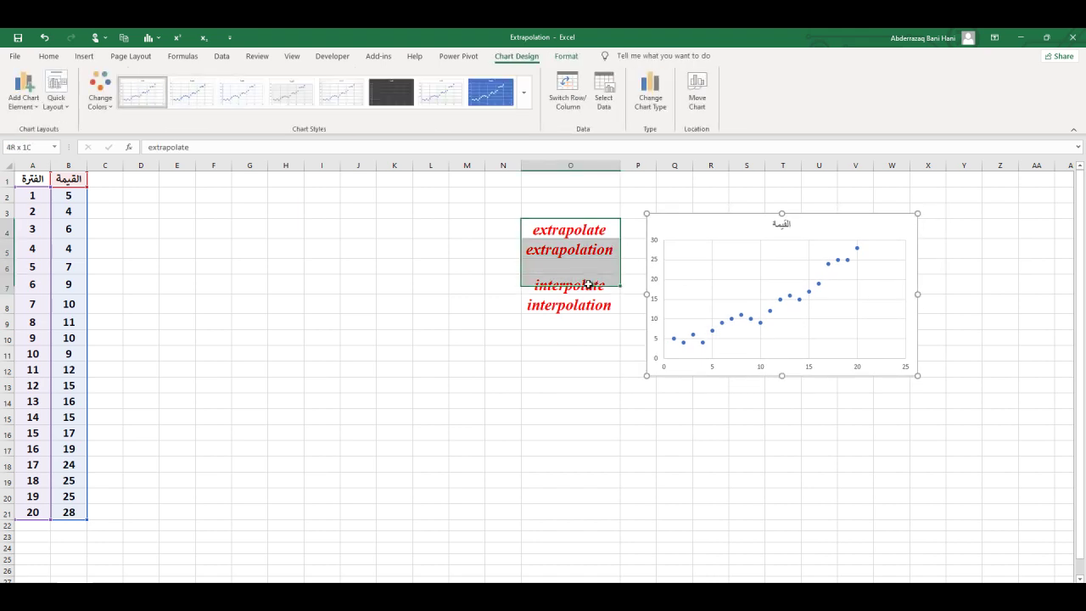
{"action": "left_click_drag", "start_coordinate": [585, 229], "coordinate": [589, 303]}
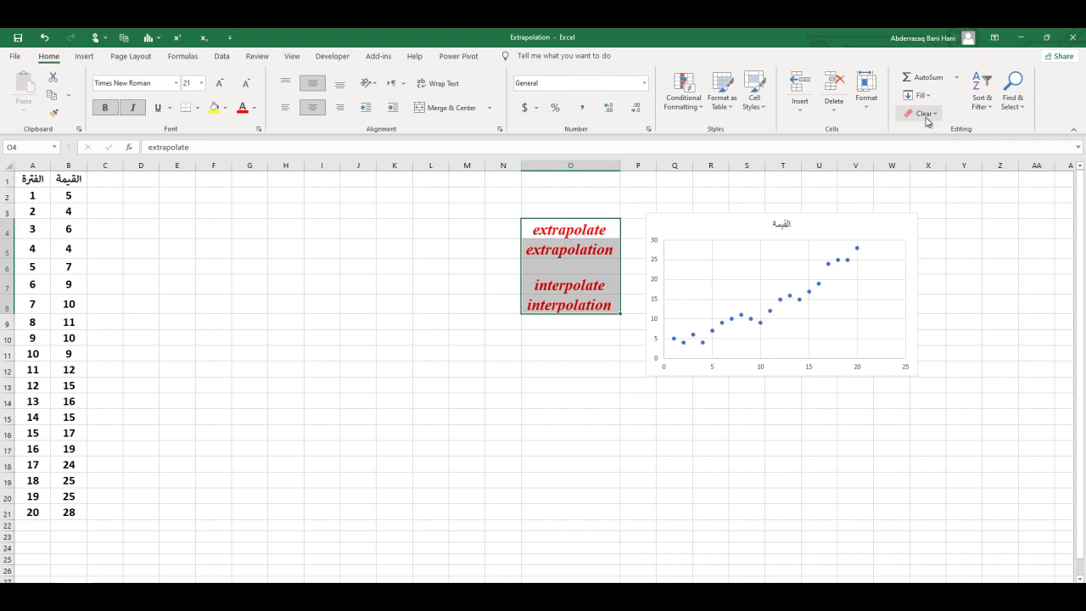
{"action": "left_click", "coordinate": [920, 113]}
{"action": "left_click", "coordinate": [936, 130]}
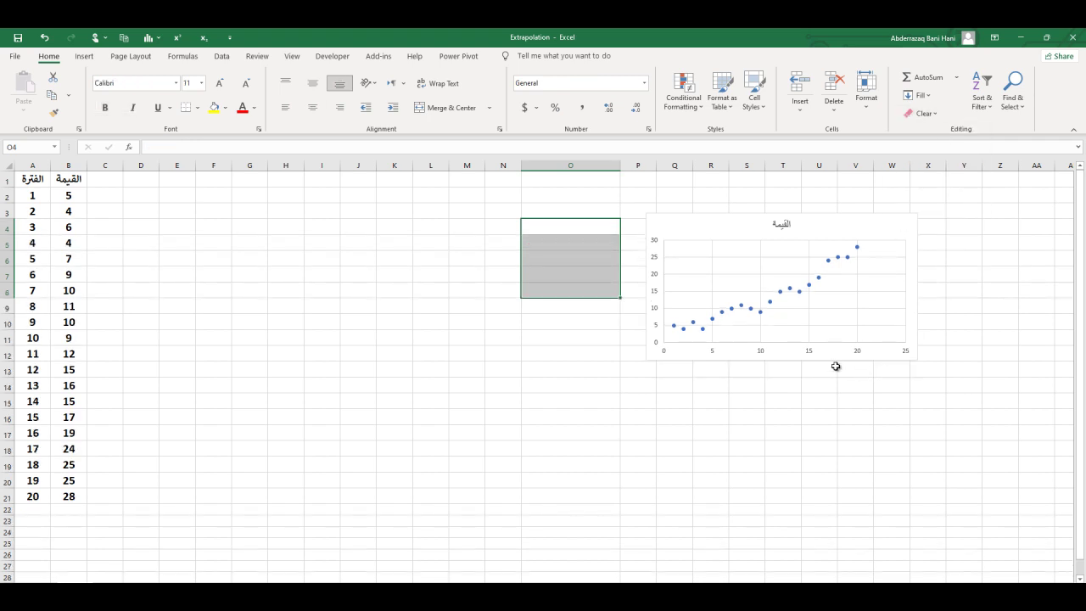
{"action": "left_click_drag", "start_coordinate": [828, 361], "coordinate": [567, 367]}
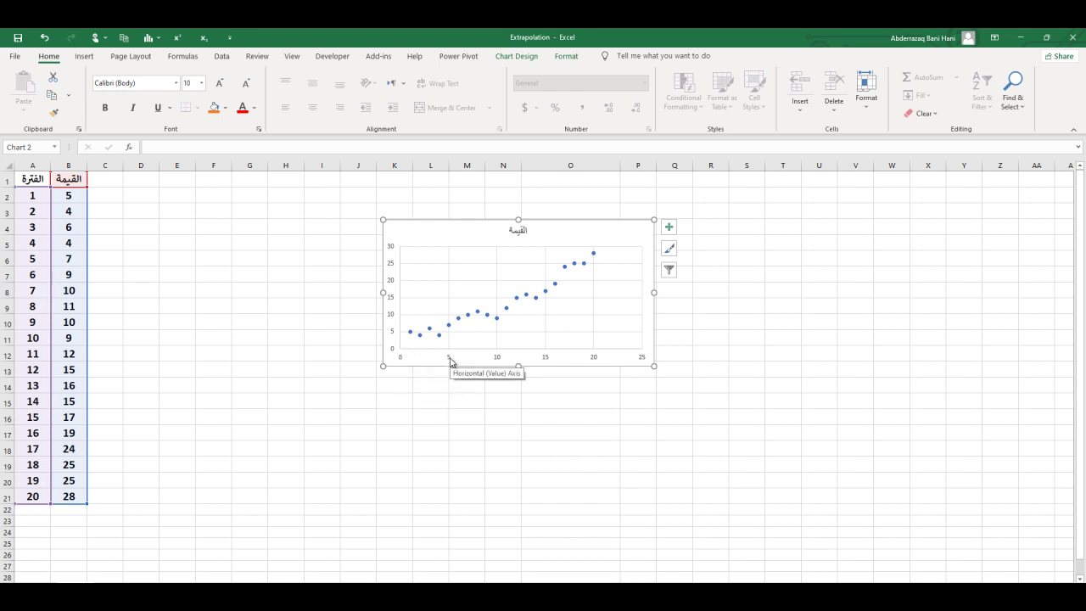
Add a linear trendline to the scatter chart.
{"action": "left_click", "coordinate": [451, 361]}
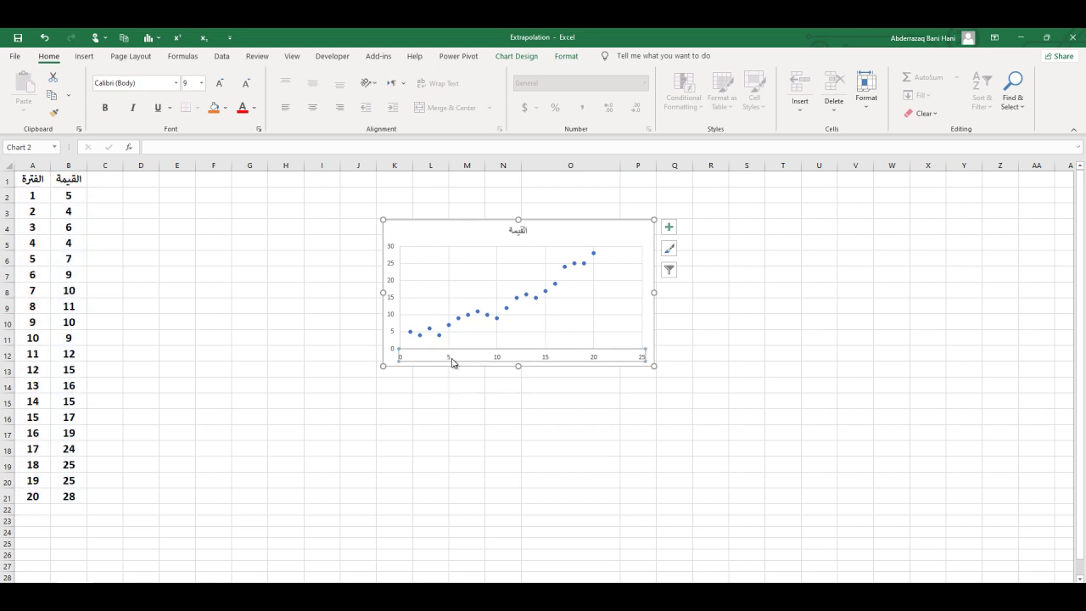
{"action": "left_click", "coordinate": [669, 228]}
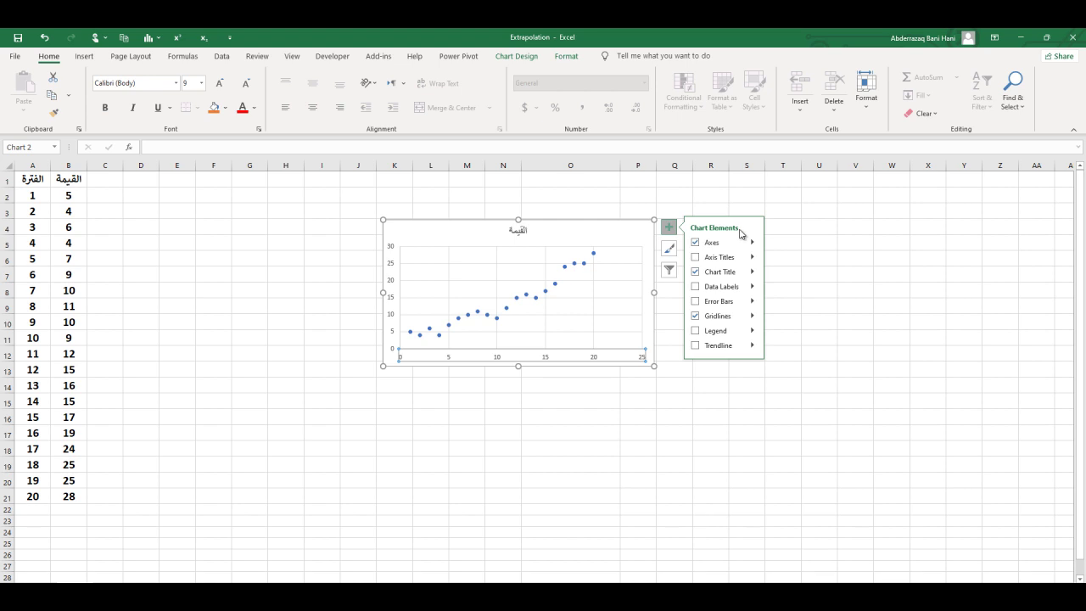
{"action": "left_click", "coordinate": [750, 346]}
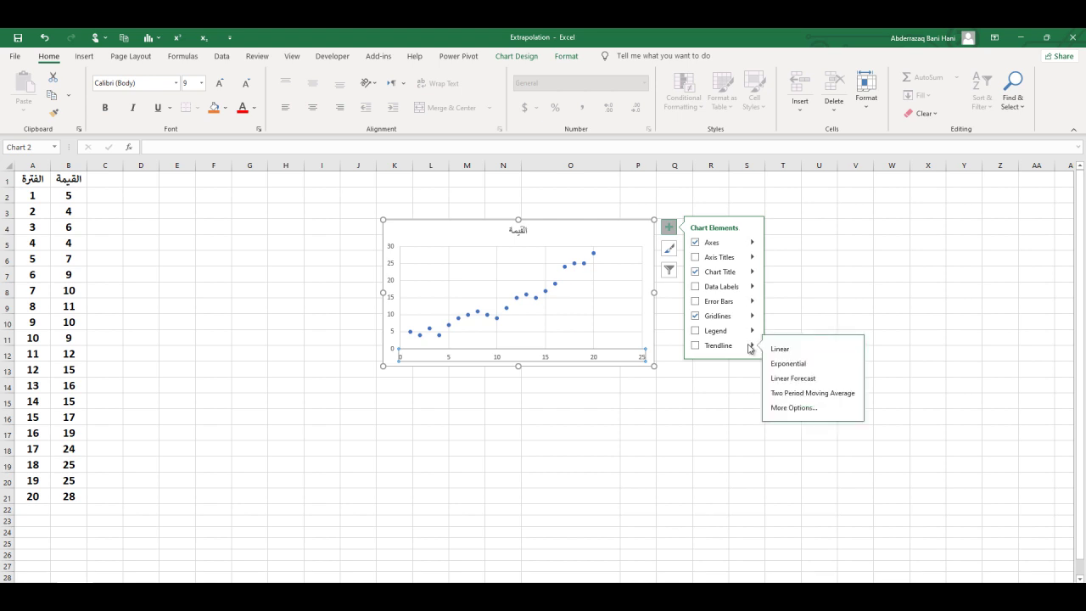
{"action": "left_click", "coordinate": [794, 407]}
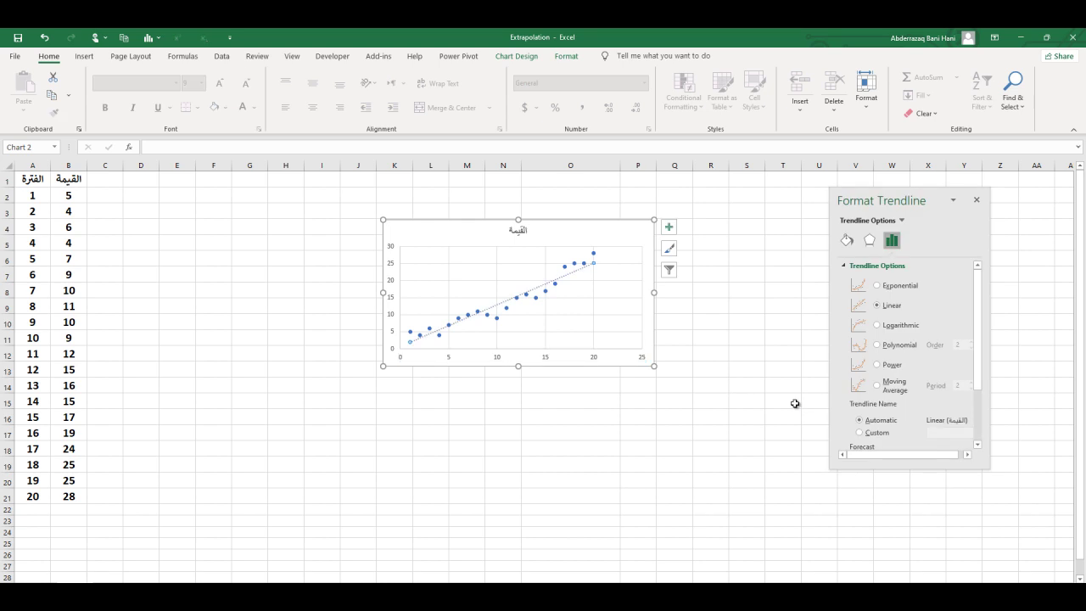
{"action": "scroll", "coordinate": [887, 418], "scroll_direction": "down", "scroll_amount": 3}
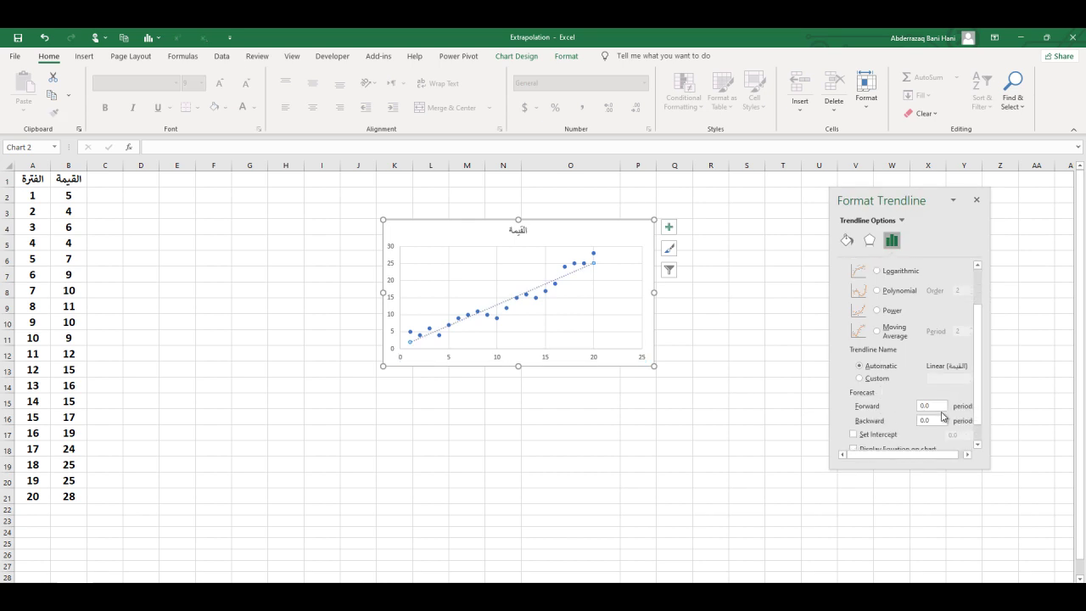
{"action": "left_click", "coordinate": [976, 199]}
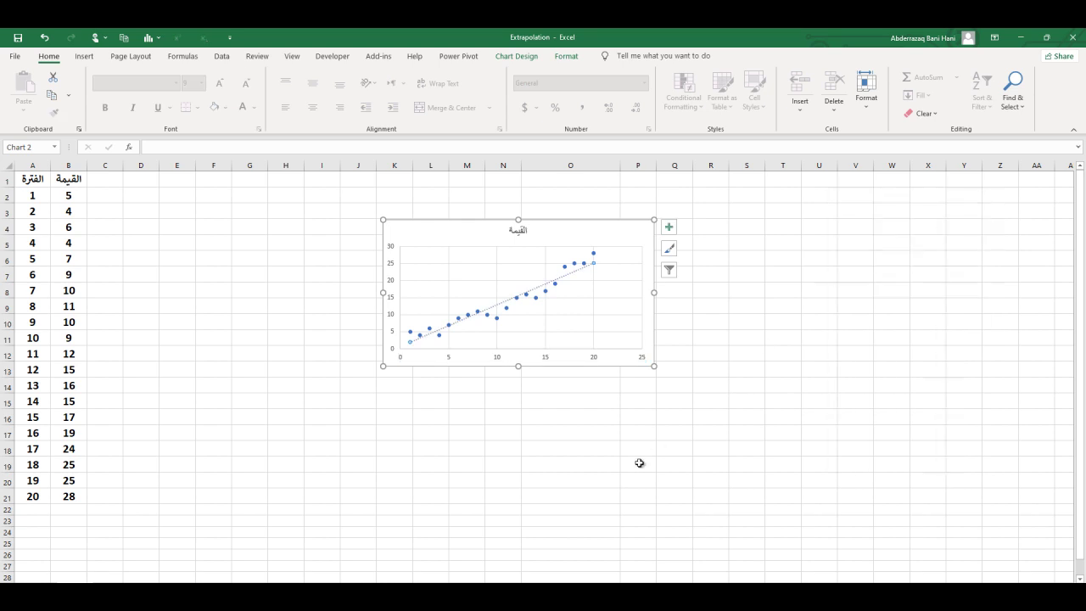
Select the whole chart and delete it.
{"action": "left_click", "coordinate": [639, 463]}
{"action": "double_click", "coordinate": [547, 363]}
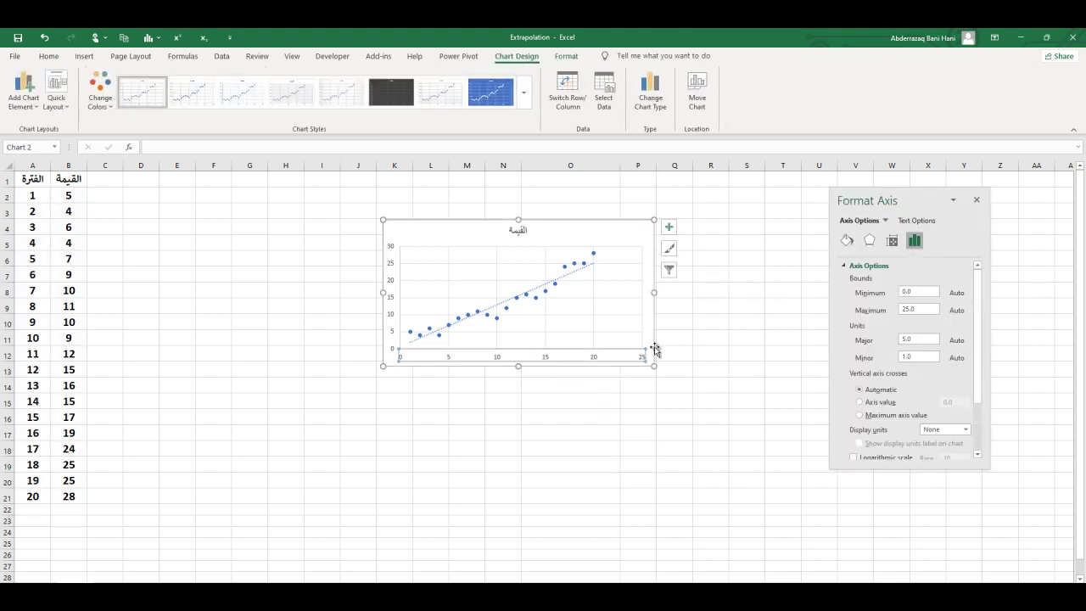
{"action": "left_click", "coordinate": [630, 369]}
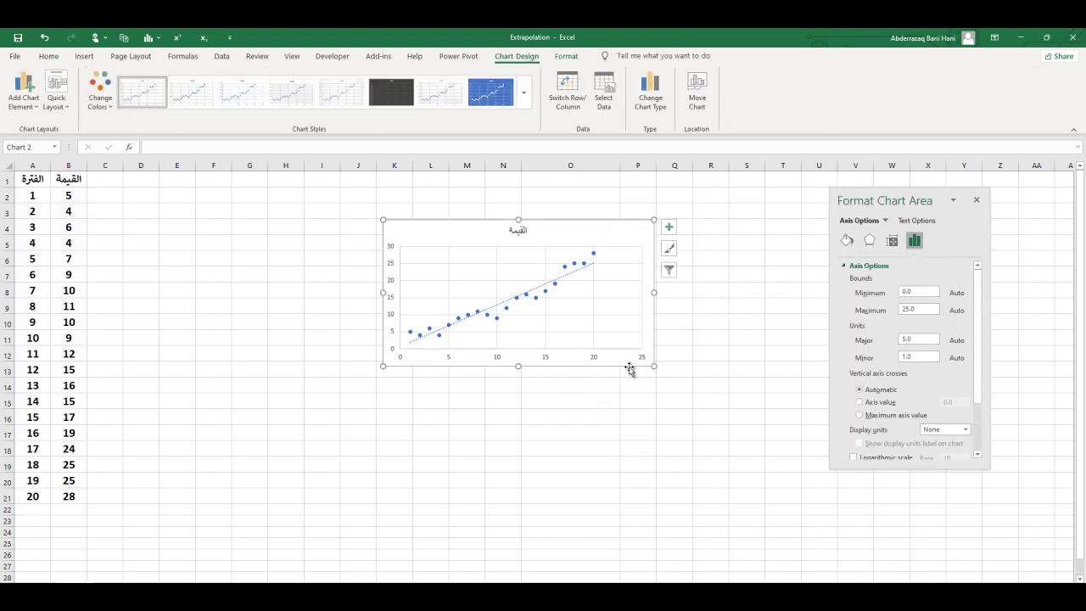
{"action": "left_click", "coordinate": [977, 200]}
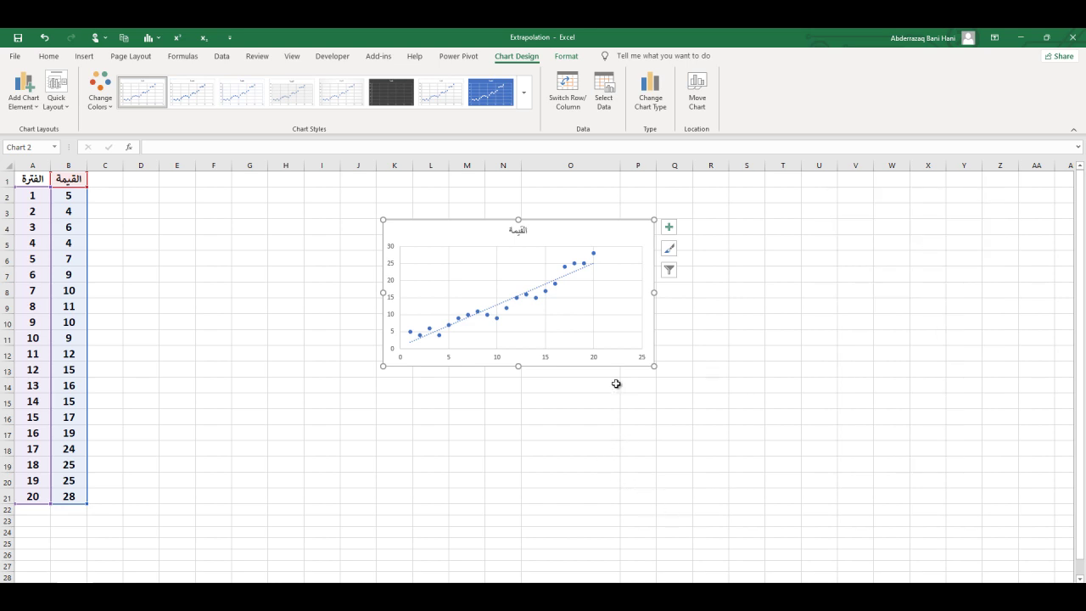
{"action": "key", "text": "Delete"}
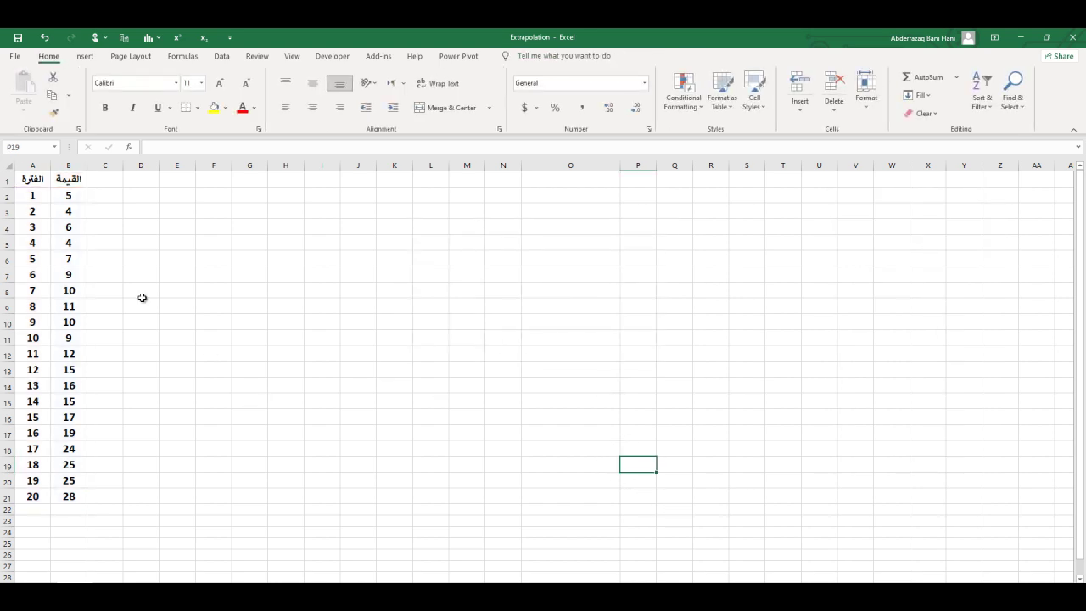
Insert a plain scatter chart of A2:B21, plotting values against periods 1–20.
{"action": "left_click_drag", "start_coordinate": [32, 194], "coordinate": [47, 445]}
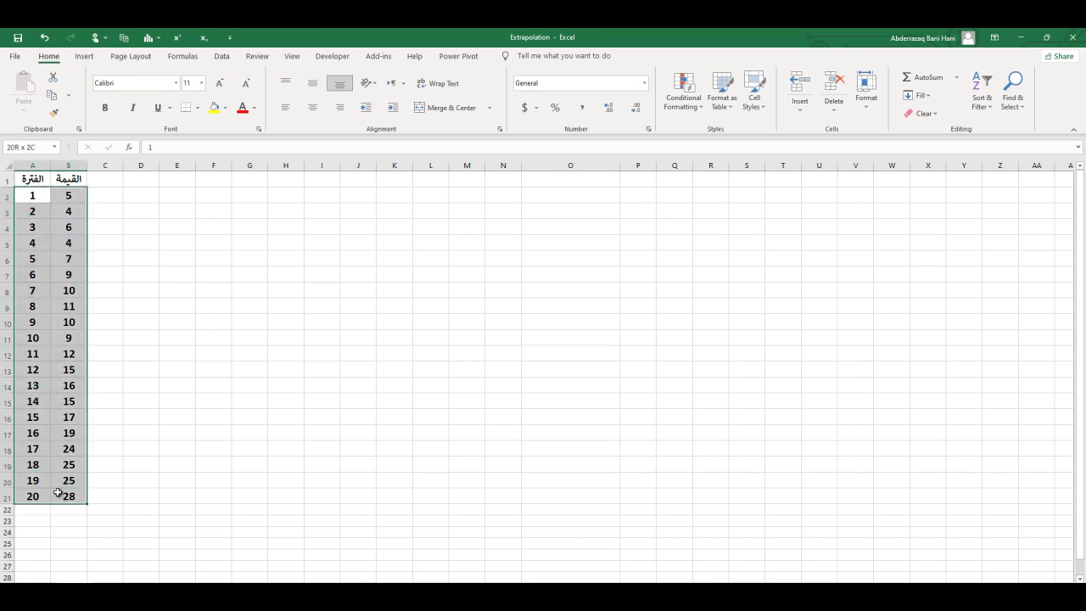
{"action": "left_click_drag", "start_coordinate": [57, 491], "coordinate": [59, 493]}
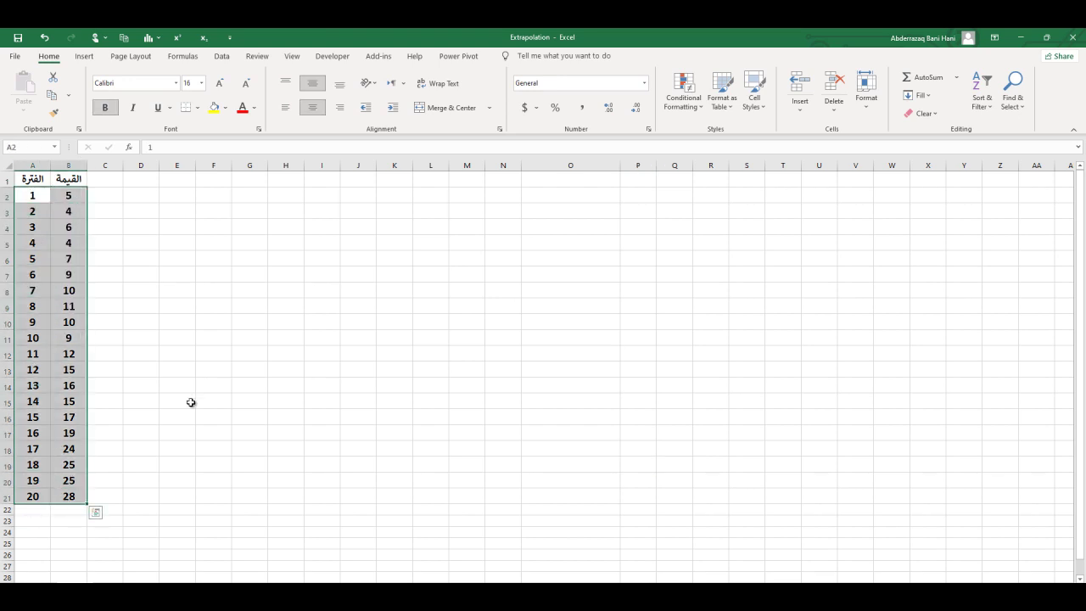
{"action": "left_click", "coordinate": [94, 59]}
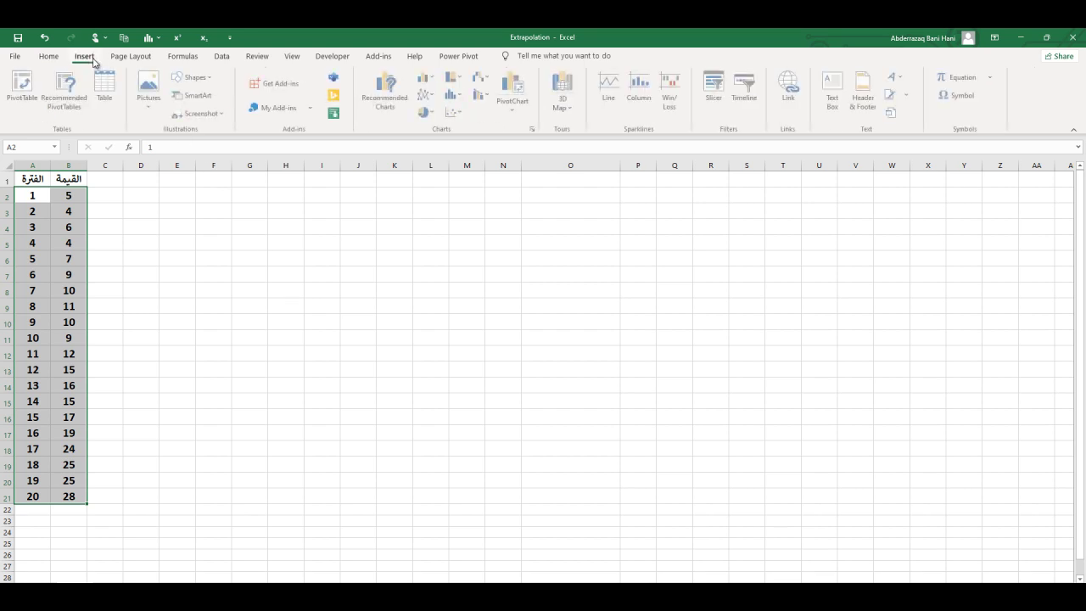
{"action": "left_click", "coordinate": [455, 111]}
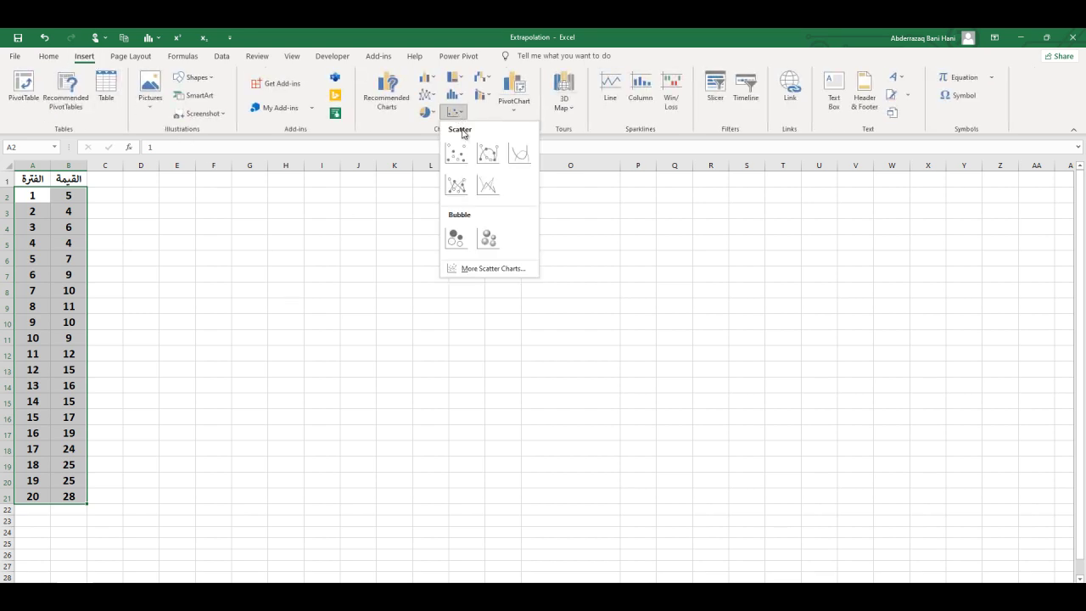
{"action": "left_click", "coordinate": [455, 154]}
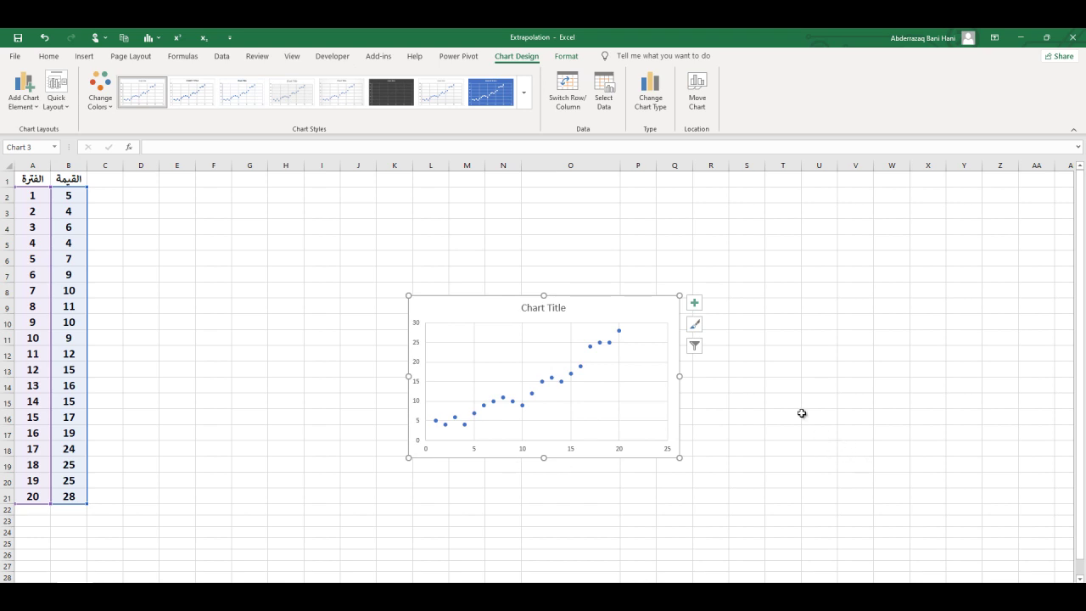
{"action": "left_click", "coordinate": [695, 307]}
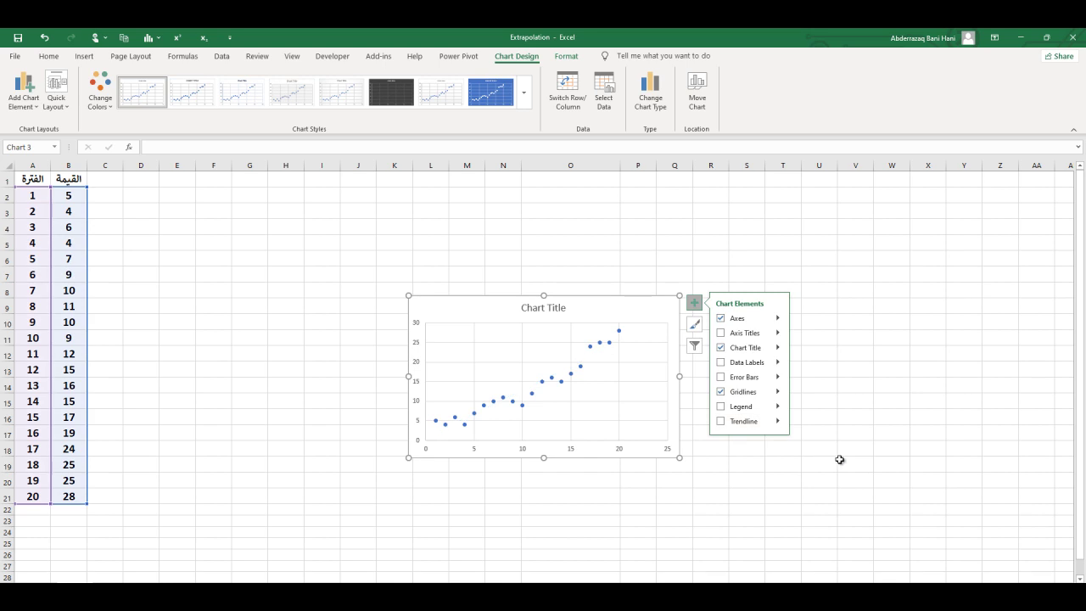
Add a trendline, try exponential, logarithmic and polynomial fits, then settle on linear.
{"action": "left_click", "coordinate": [779, 422]}
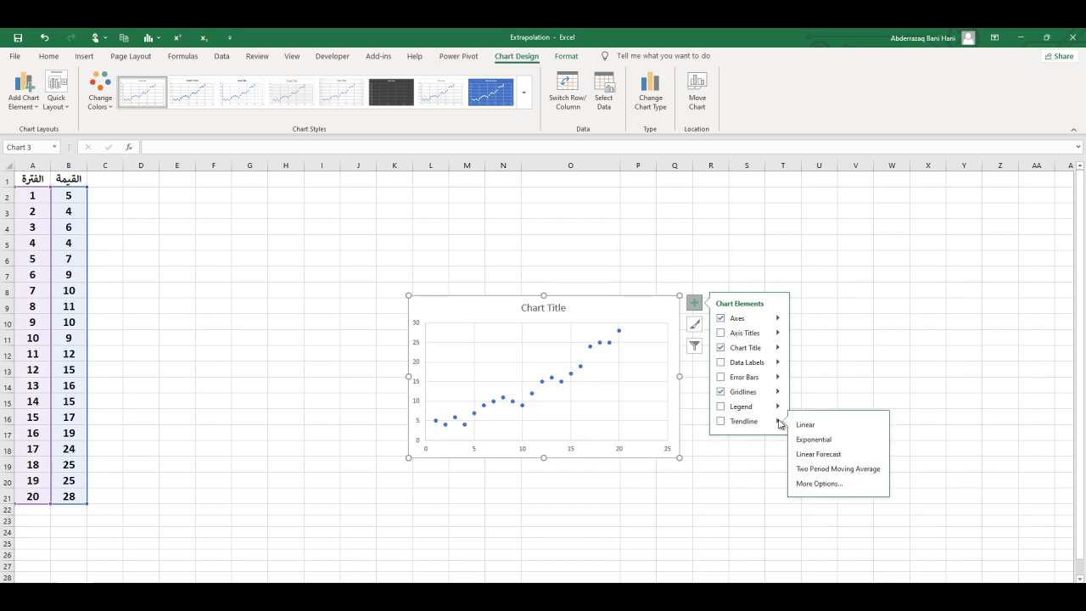
{"action": "left_click", "coordinate": [829, 484]}
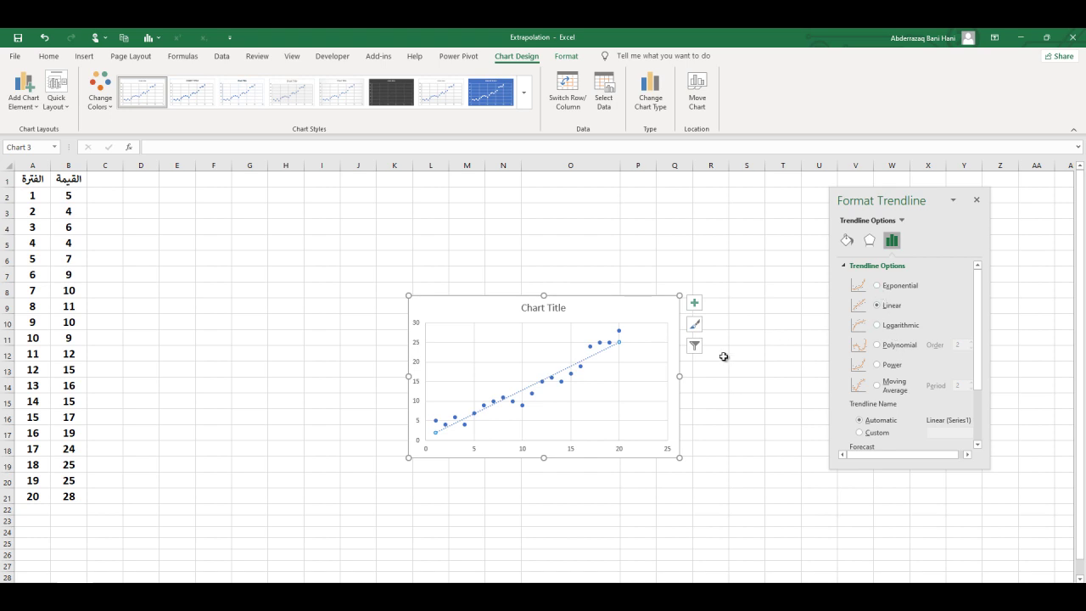
{"action": "left_click", "coordinate": [878, 286]}
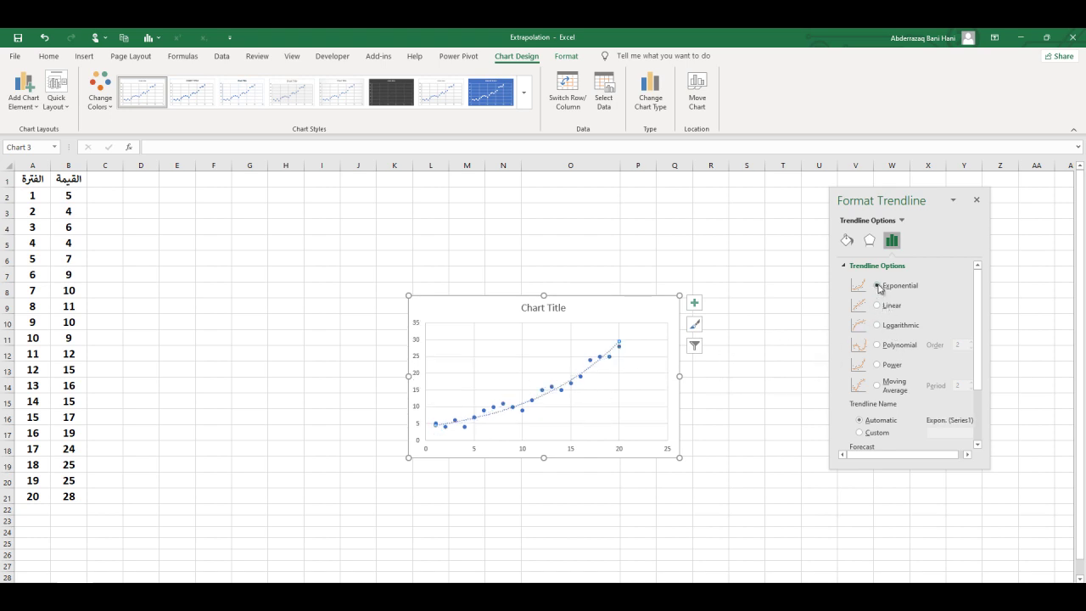
{"action": "left_click", "coordinate": [877, 306]}
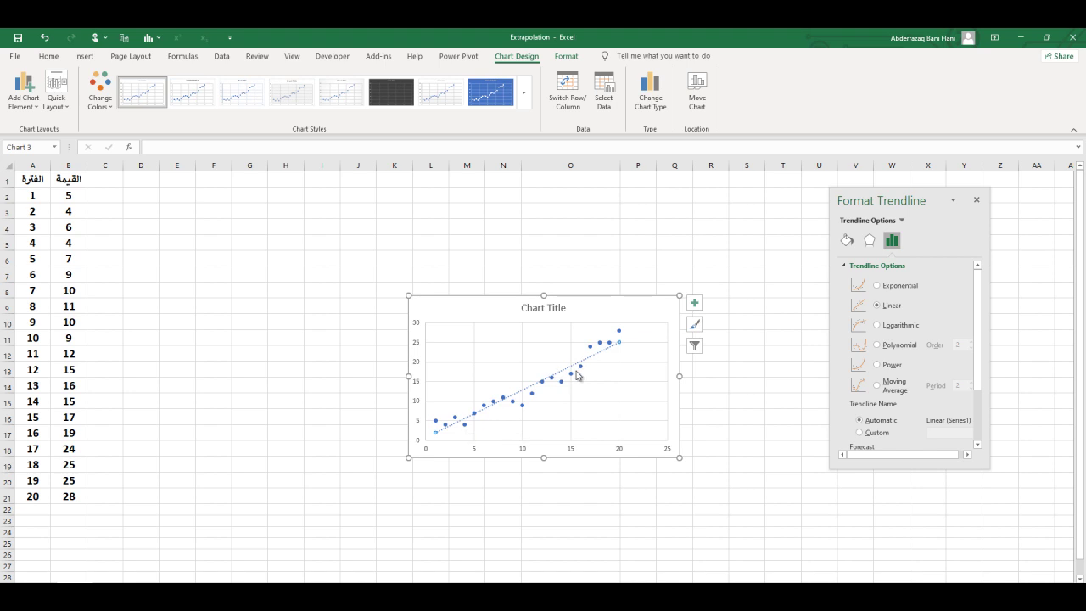
{"action": "left_click", "coordinate": [877, 286]}
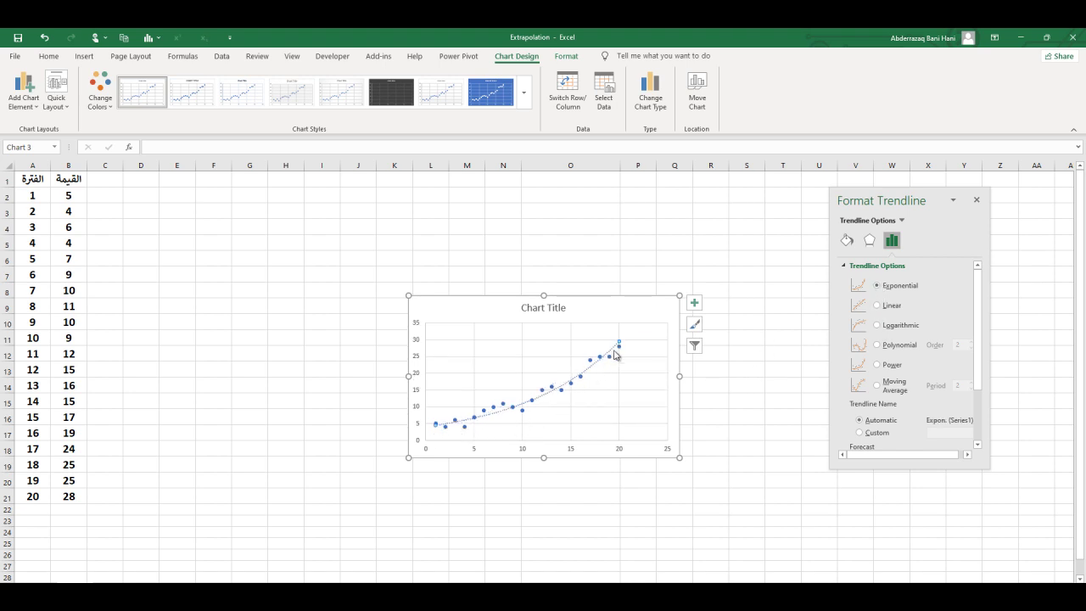
{"action": "left_click", "coordinate": [877, 306]}
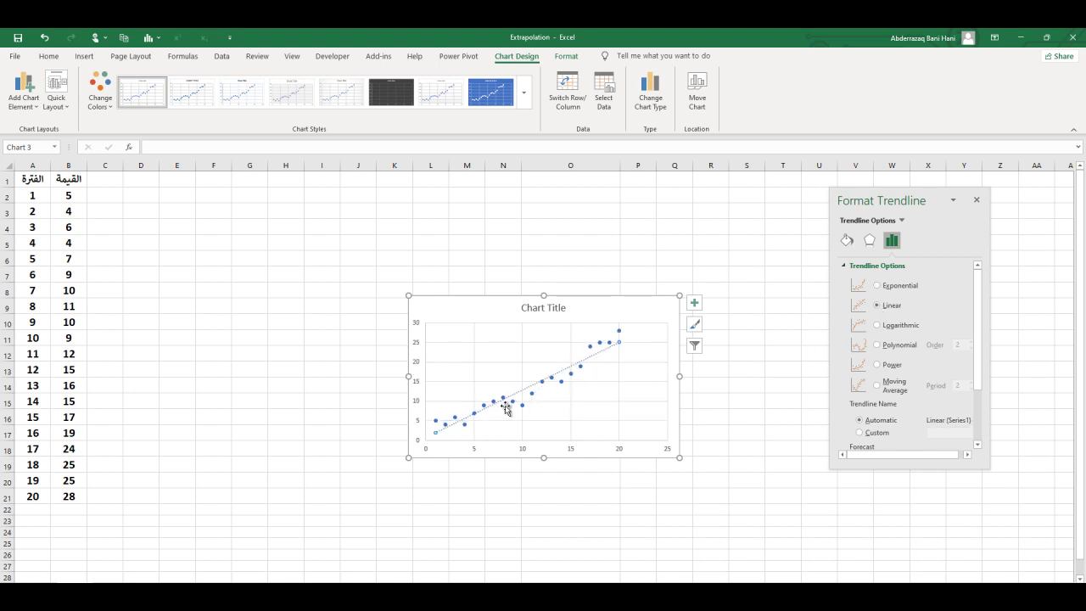
{"action": "left_click", "coordinate": [877, 325]}
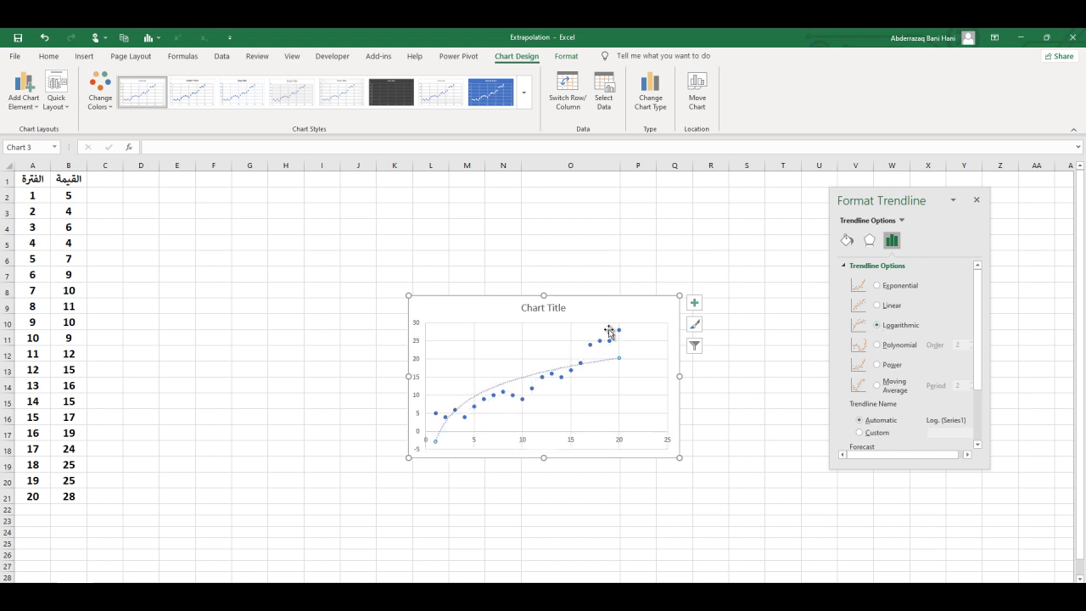
{"action": "left_click", "coordinate": [878, 345]}
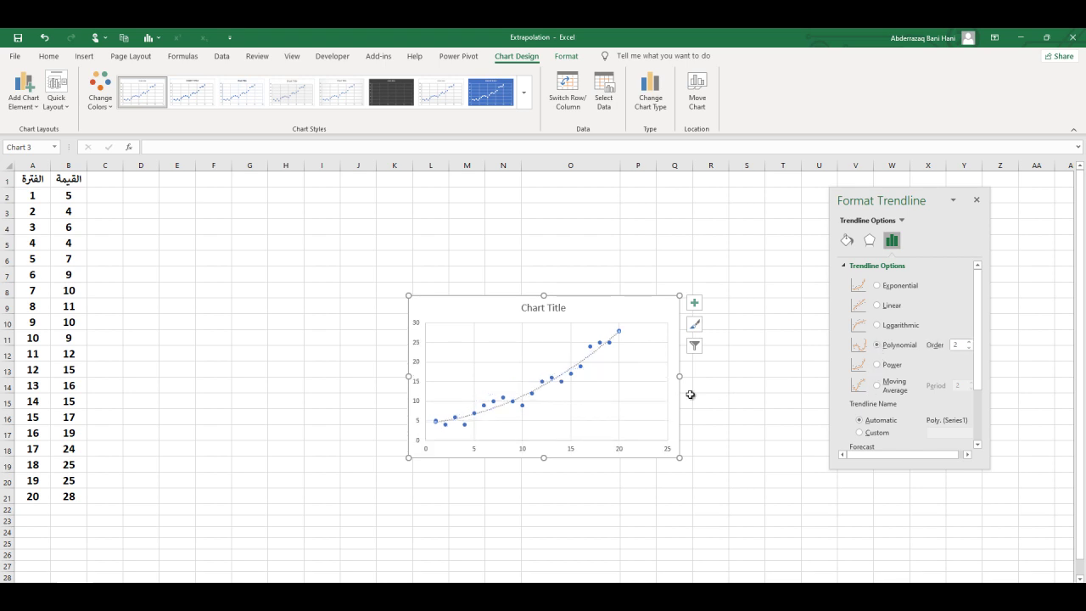
{"action": "left_click", "coordinate": [879, 307]}
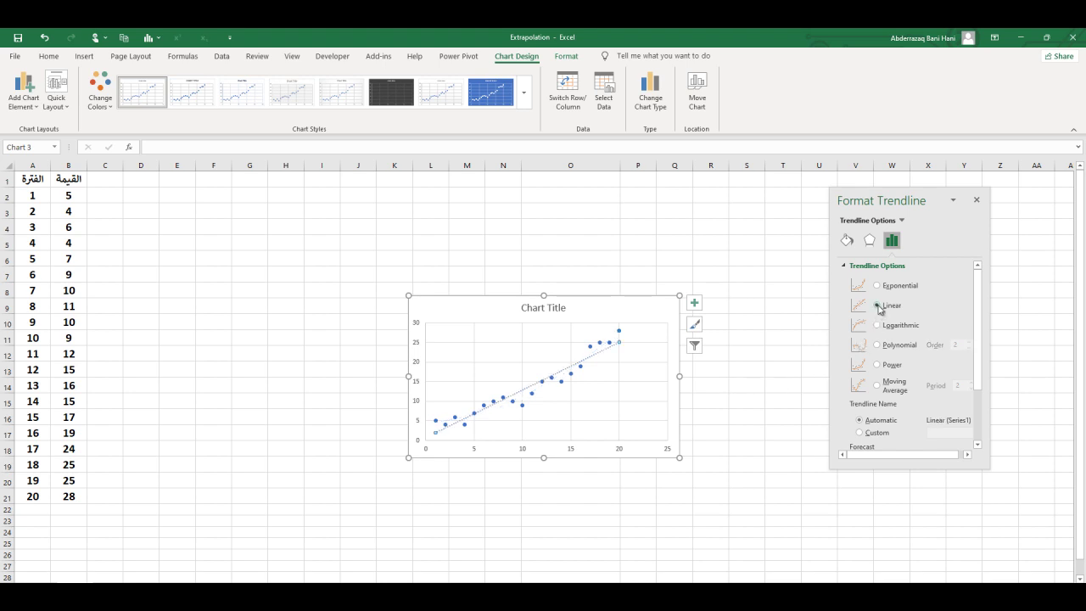
{"action": "scroll", "coordinate": [922, 388], "scroll_direction": "down", "scroll_amount": 2}
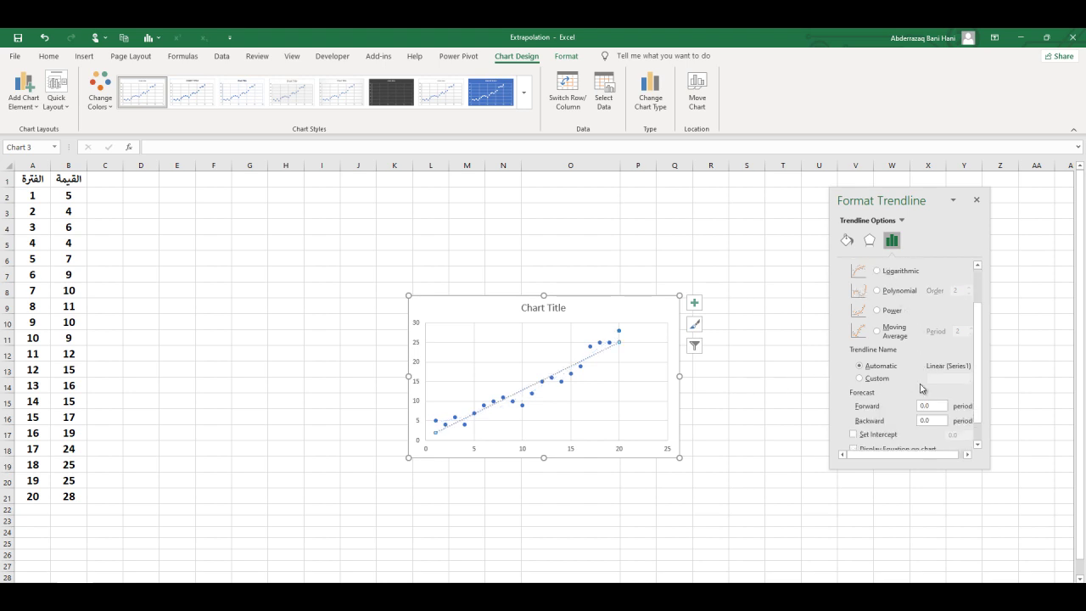
{"action": "scroll", "coordinate": [917, 388], "scroll_direction": "down", "scroll_amount": 1}
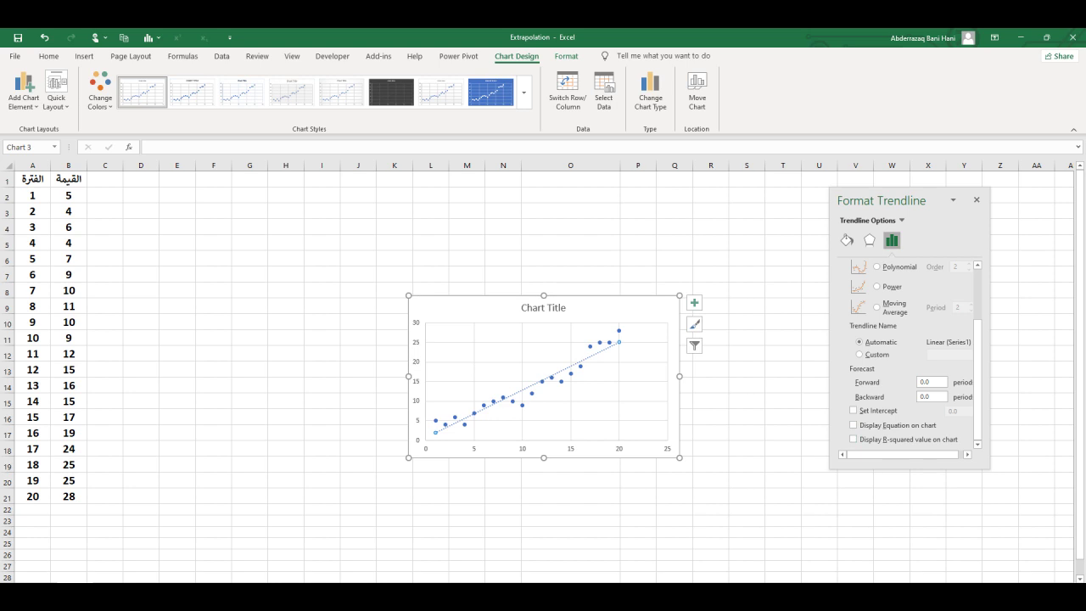
{"action": "scroll", "coordinate": [967, 527], "scroll_direction": "up", "scroll_amount": 3}
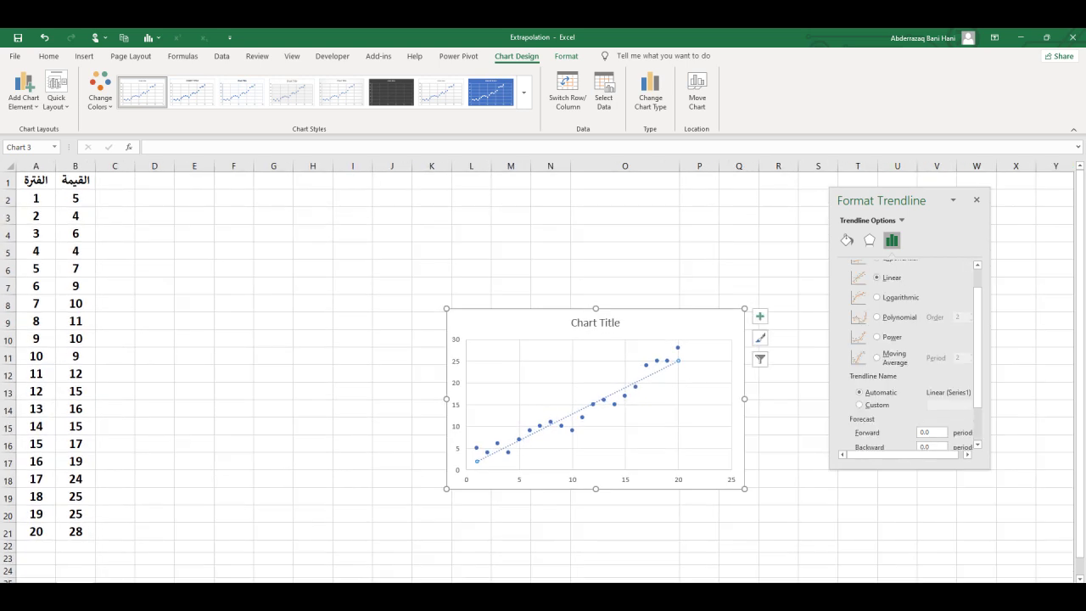
{"action": "scroll", "coordinate": [899, 432], "scroll_direction": "down", "scroll_amount": 2}
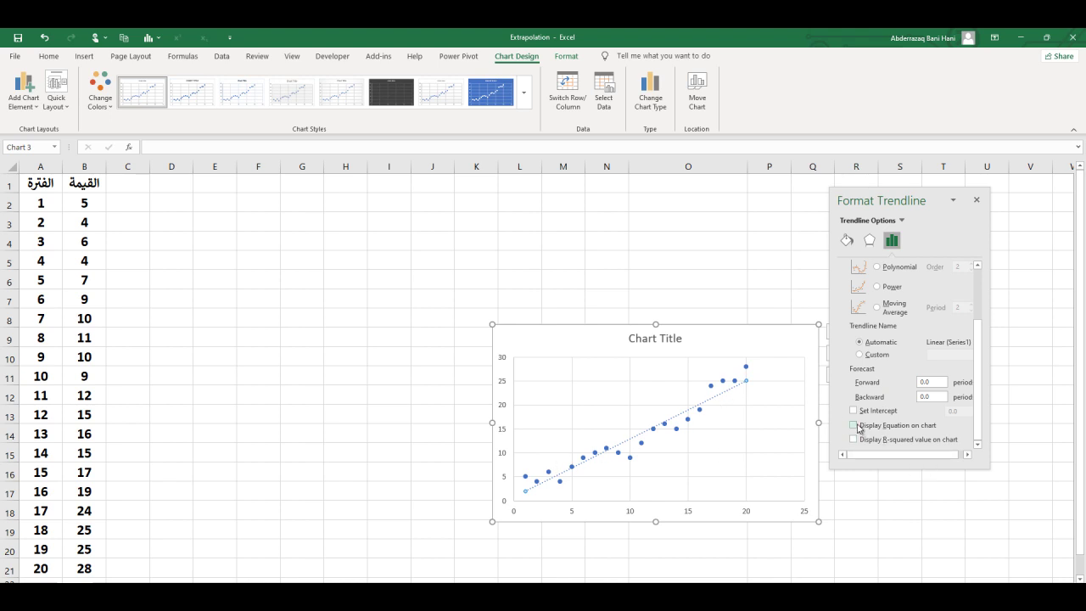
Display the trendline equation, move it into the plot, and enlarge it to 16 pt.
{"action": "left_click", "coordinate": [854, 425]}
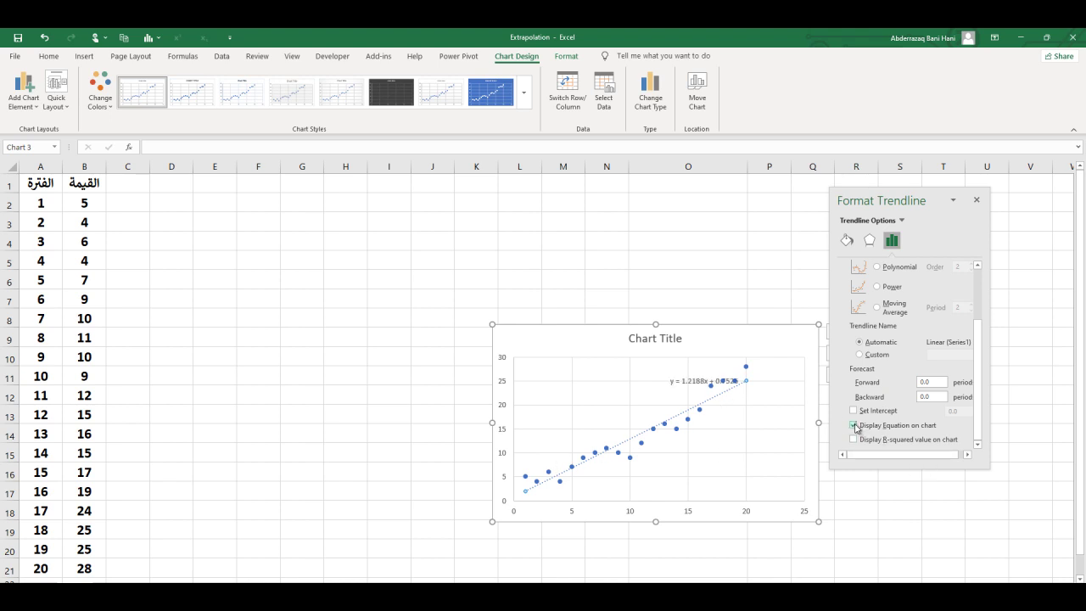
{"action": "left_click", "coordinate": [680, 384]}
{"action": "left_click_drag", "start_coordinate": [651, 386], "coordinate": [546, 382]}
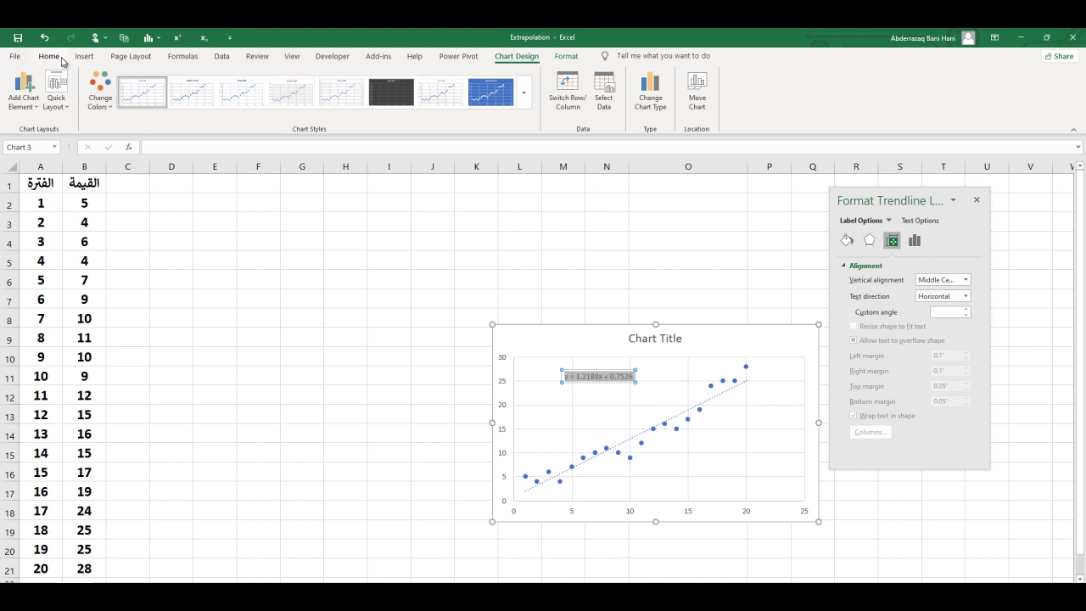
{"action": "left_click", "coordinate": [48, 56]}
{"action": "left_click", "coordinate": [219, 83]}
{"action": "left_click", "coordinate": [220, 83]}
{"action": "left_click", "coordinate": [220, 85]}
{"action": "left_click", "coordinate": [220, 85]}
{"action": "left_click", "coordinate": [220, 85]}
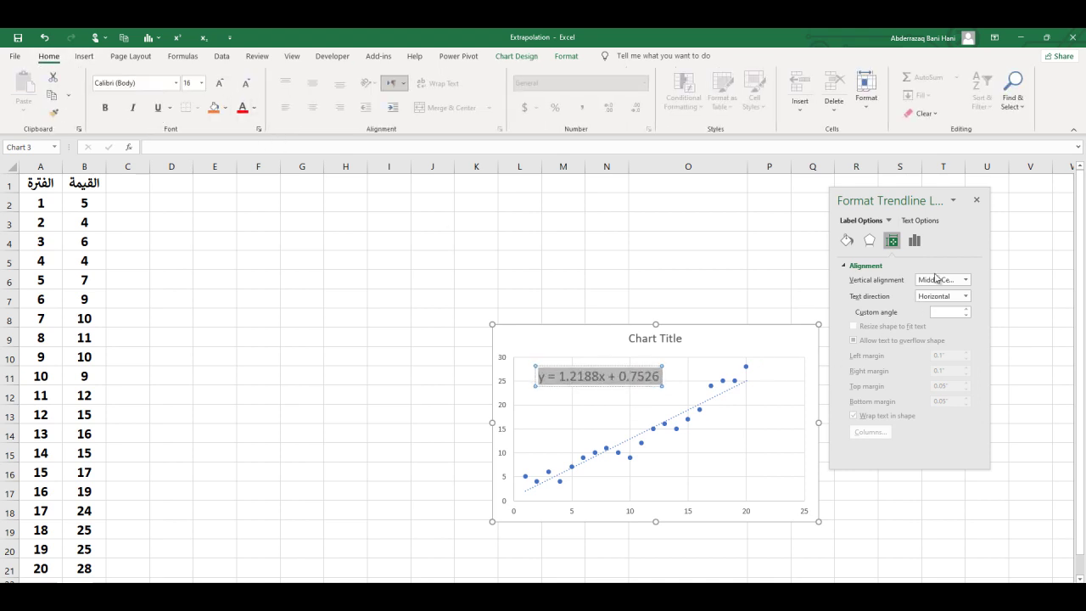
{"action": "left_click", "coordinate": [975, 201]}
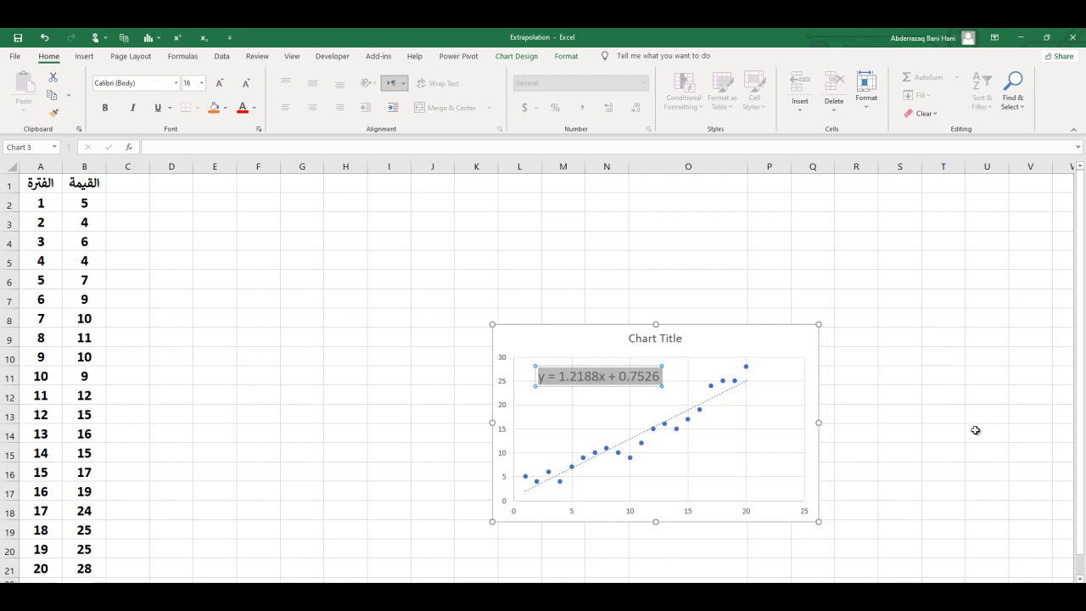
Bring back the full Format Trendline settings for the chart's trendline.
{"action": "left_click", "coordinate": [802, 456]}
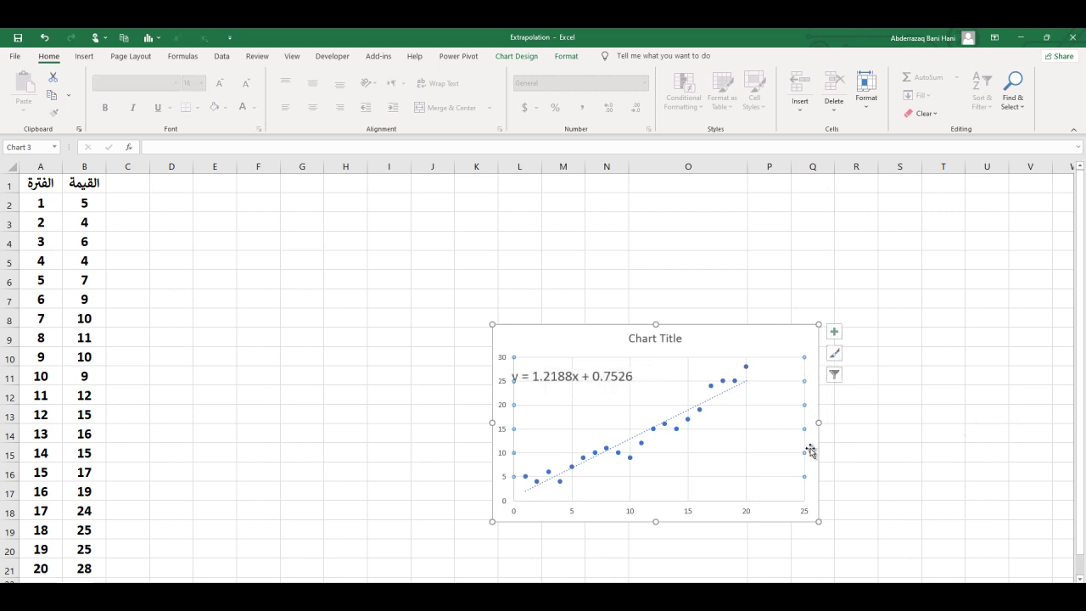
{"action": "left_click", "coordinate": [832, 334]}
{"action": "left_click", "coordinate": [916, 450]}
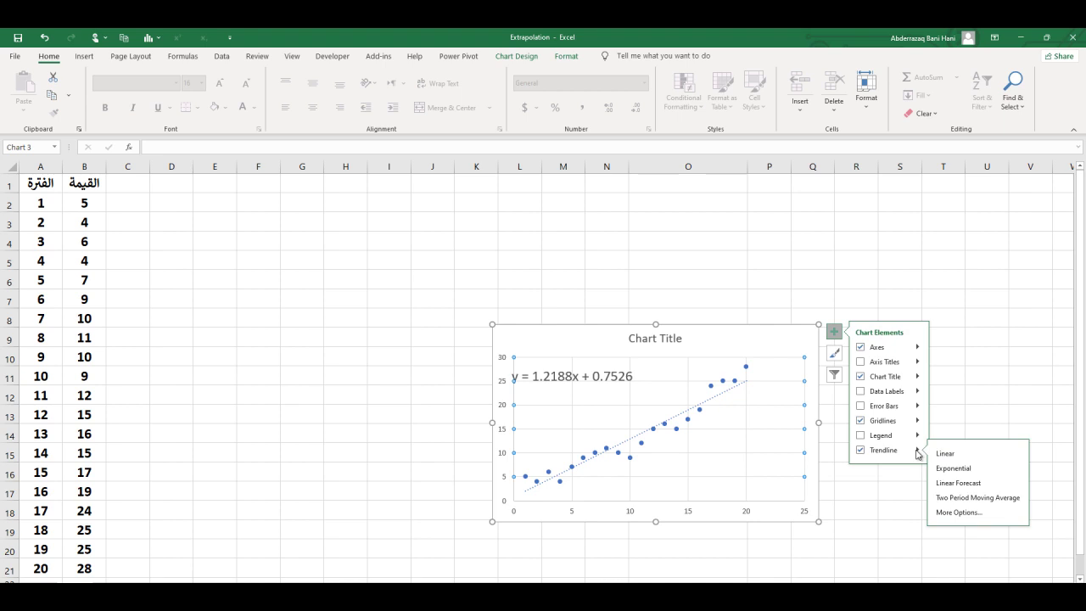
{"action": "left_click", "coordinate": [963, 512]}
{"action": "scroll", "coordinate": [959, 416], "scroll_direction": "down", "scroll_amount": 3}
{"action": "scroll", "coordinate": [952, 416], "scroll_direction": "down", "scroll_amount": 1}
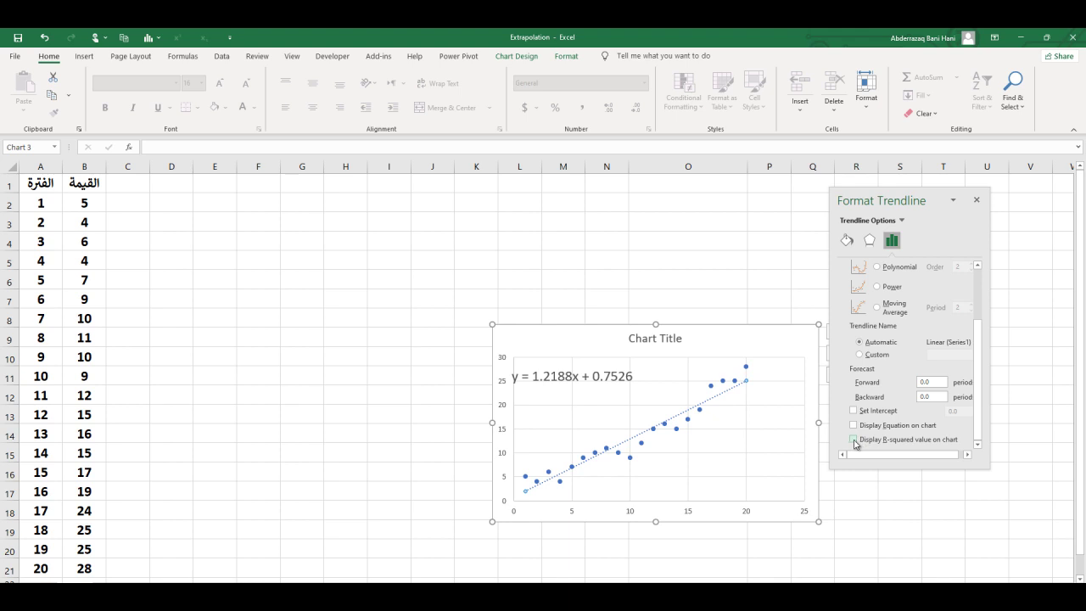
Display the R² value and position it beneath the equation label.
{"action": "left_click", "coordinate": [854, 439]}
{"action": "left_click", "coordinate": [694, 384]}
{"action": "left_click_drag", "start_coordinate": [694, 384], "coordinate": [538, 399]}
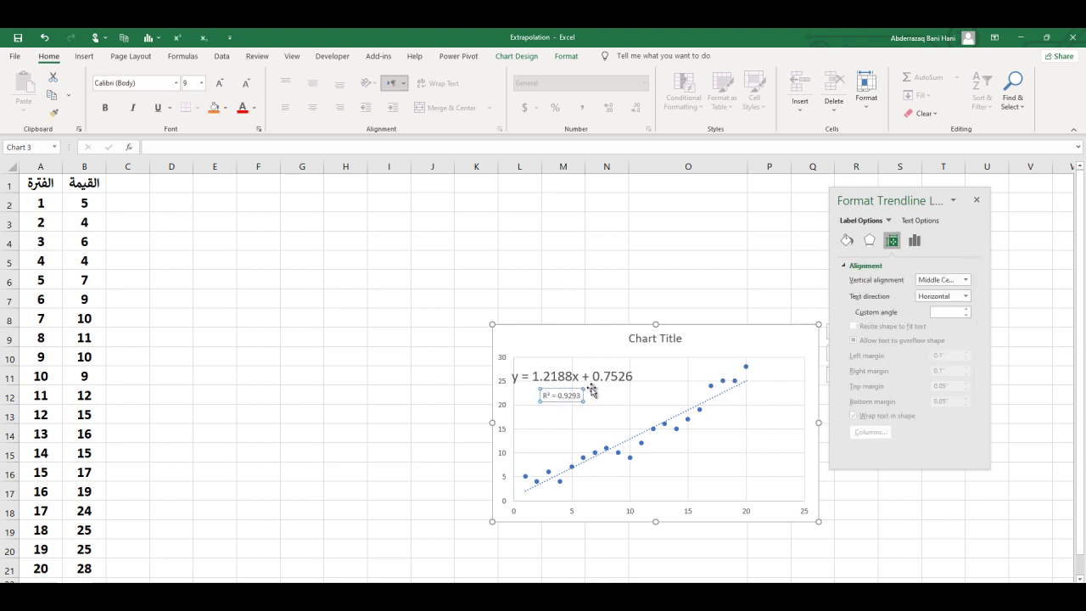
{"action": "left_click", "coordinate": [595, 384]}
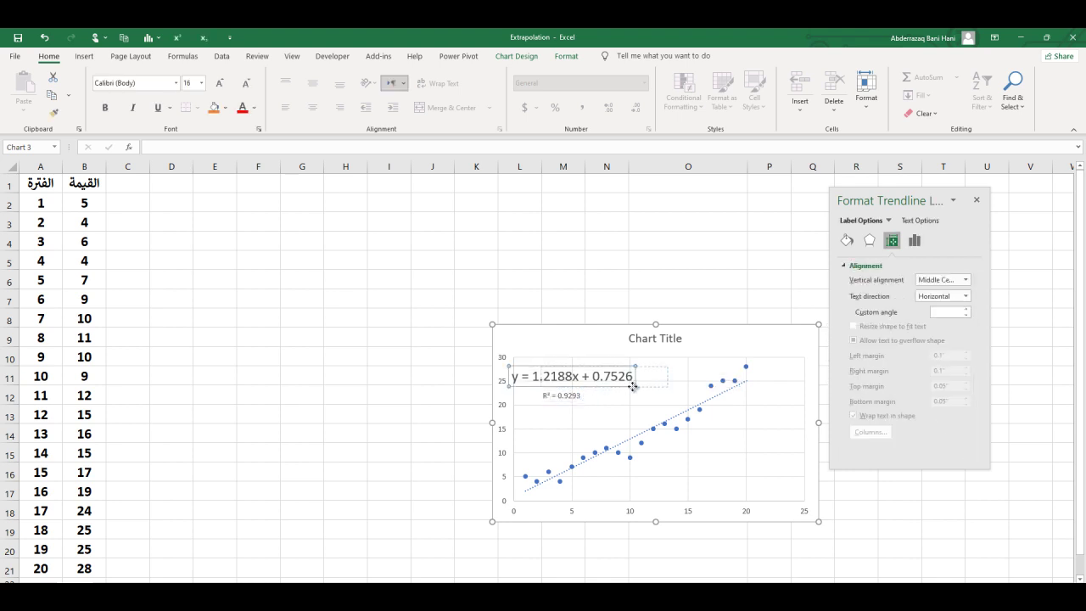
{"action": "left_click_drag", "start_coordinate": [633, 386], "coordinate": [632, 384]}
Make the R² label text 12 pt, bold and italic.
{"action": "left_click", "coordinate": [566, 397]}
{"action": "triple_click", "coordinate": [566, 397]}
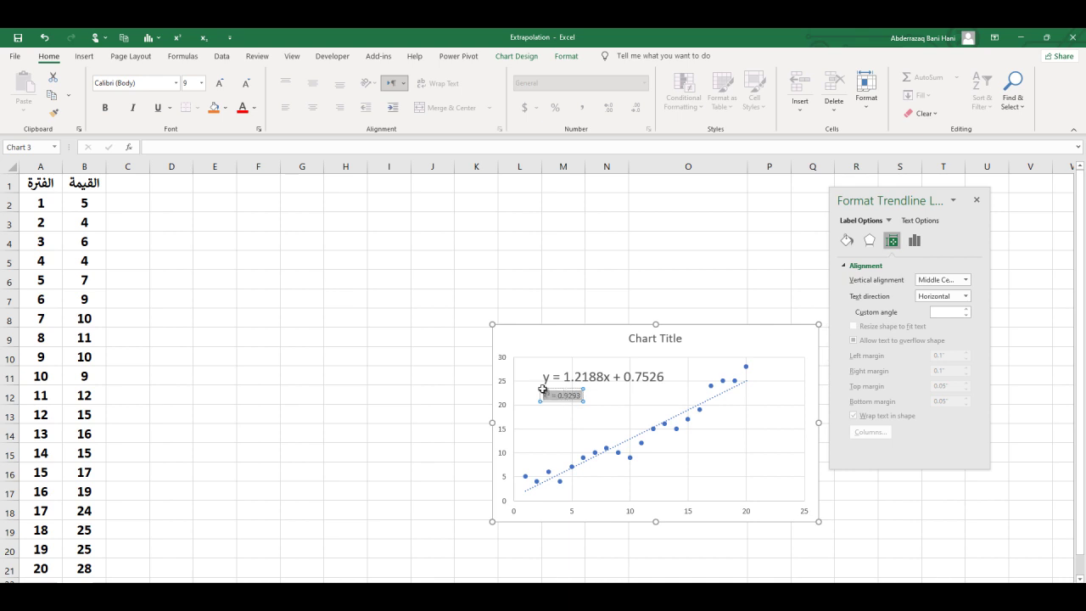
{"action": "left_click", "coordinate": [218, 84]}
{"action": "left_click", "coordinate": [219, 84]}
{"action": "left_click", "coordinate": [219, 84]}
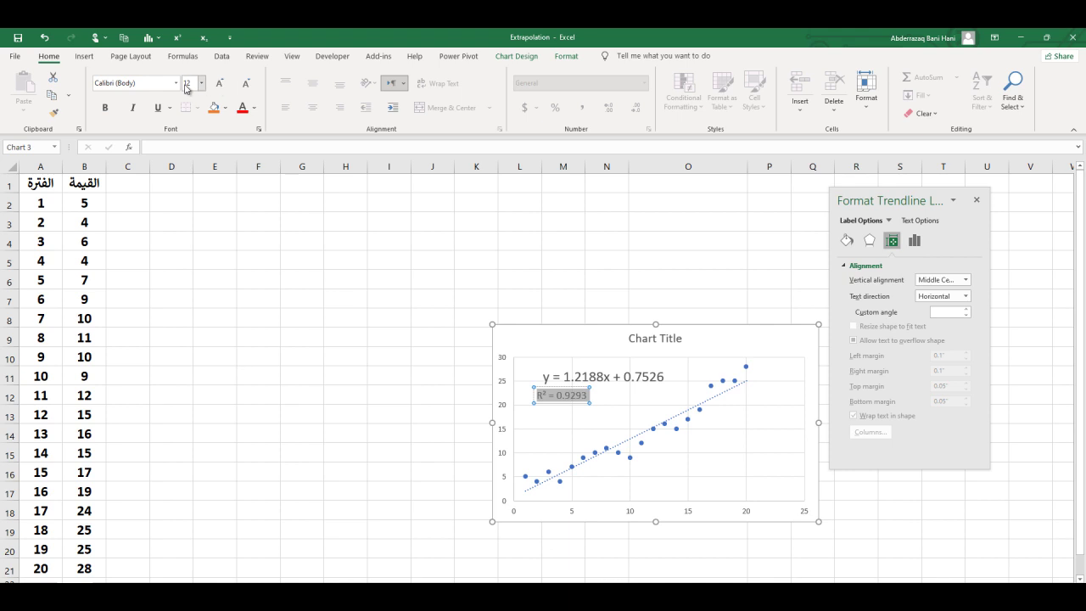
{"action": "left_click", "coordinate": [132, 107]}
{"action": "left_click", "coordinate": [105, 108]}
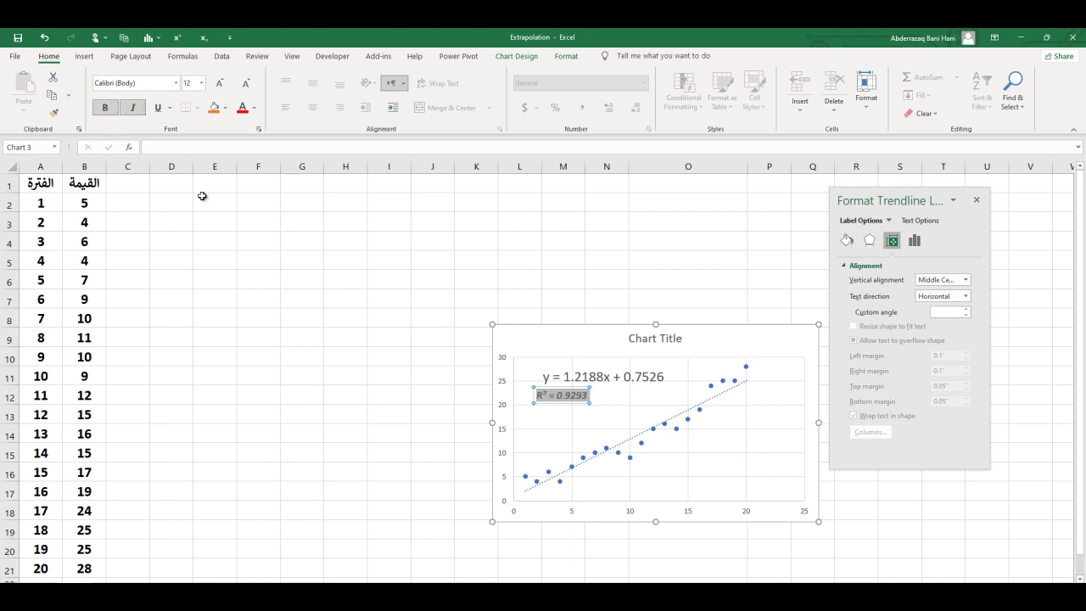
Set the R² label to Times New Roman and make 0.9293 upright.
{"action": "left_click", "coordinate": [152, 85]}
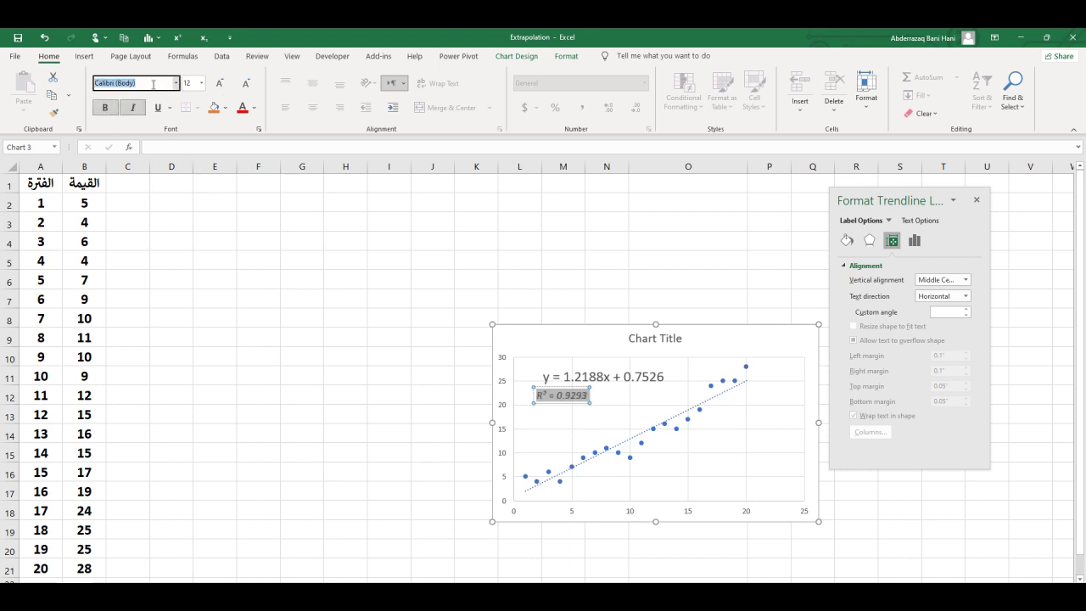
{"action": "type", "text": "Times New Roman"}
{"action": "key", "text": "Return"}
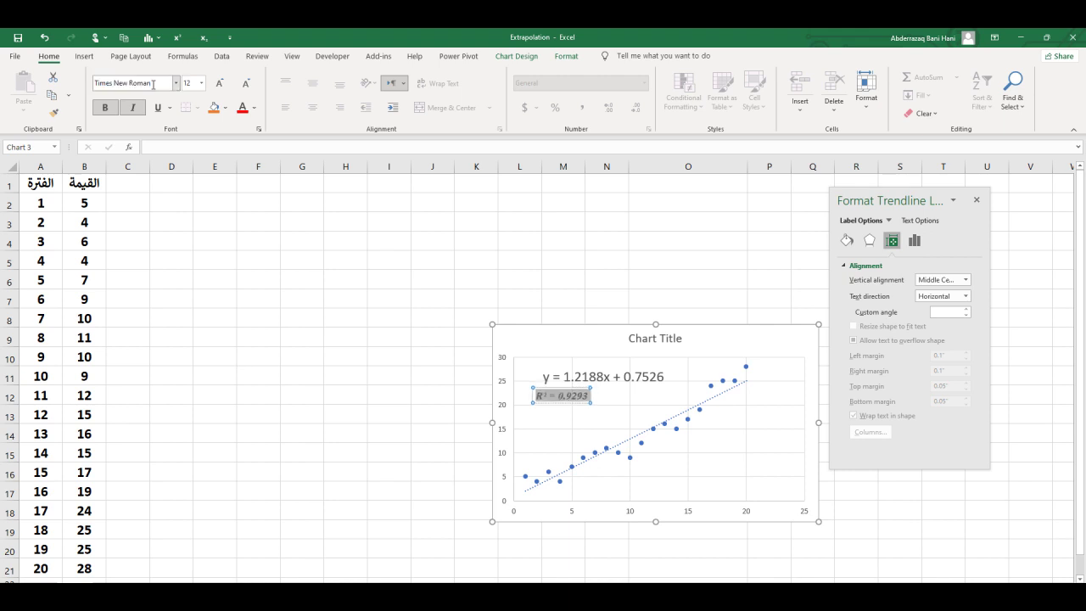
{"action": "left_click", "coordinate": [583, 395]}
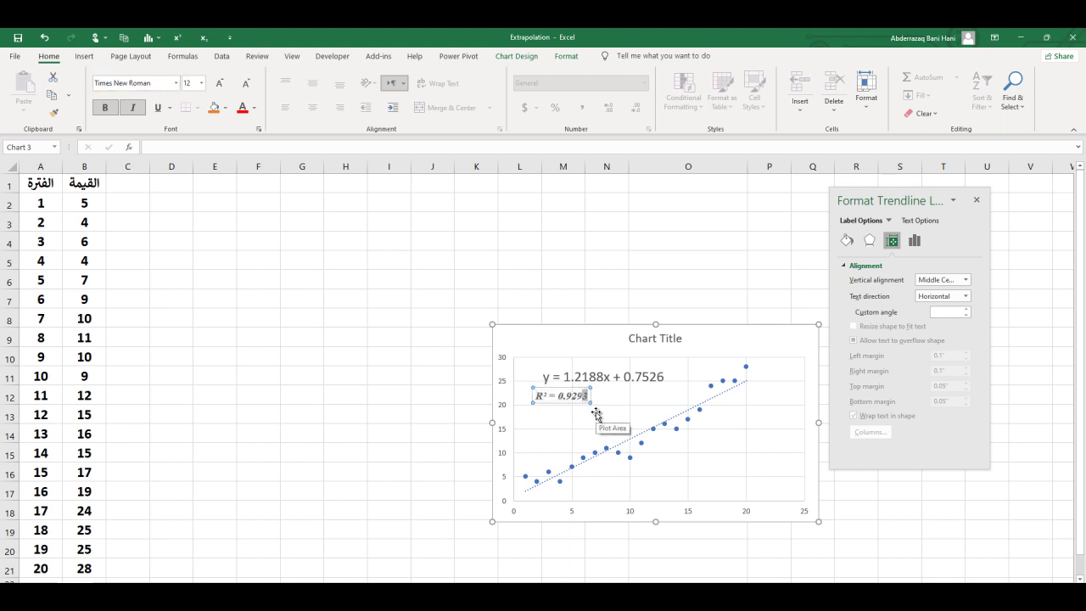
{"action": "key", "text": "ctrl+i"}
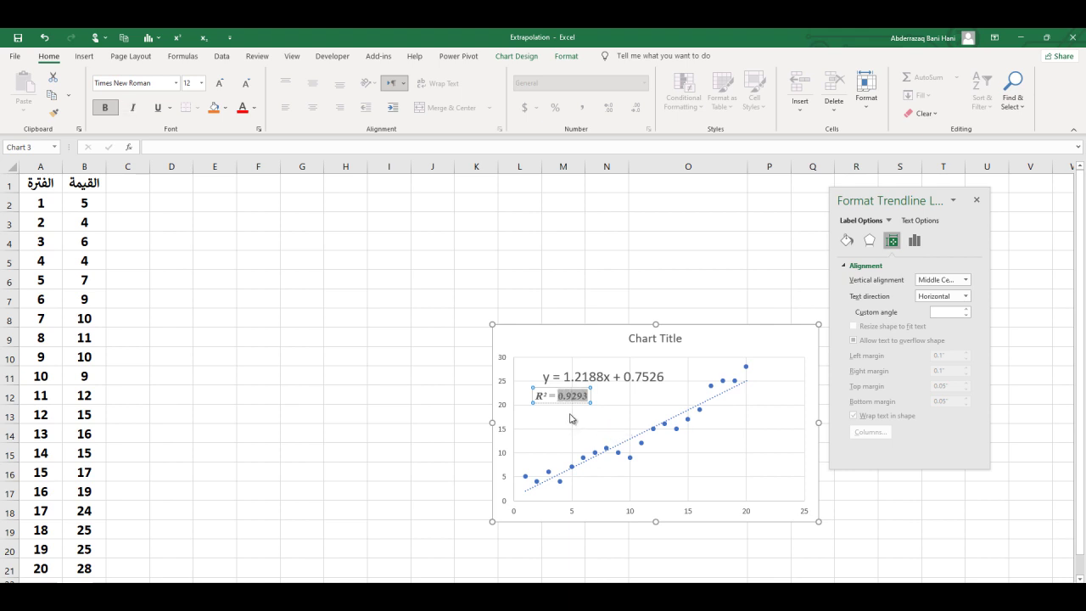
Edit the equation label to use uppercase Y and X.
{"action": "left_click", "coordinate": [599, 381]}
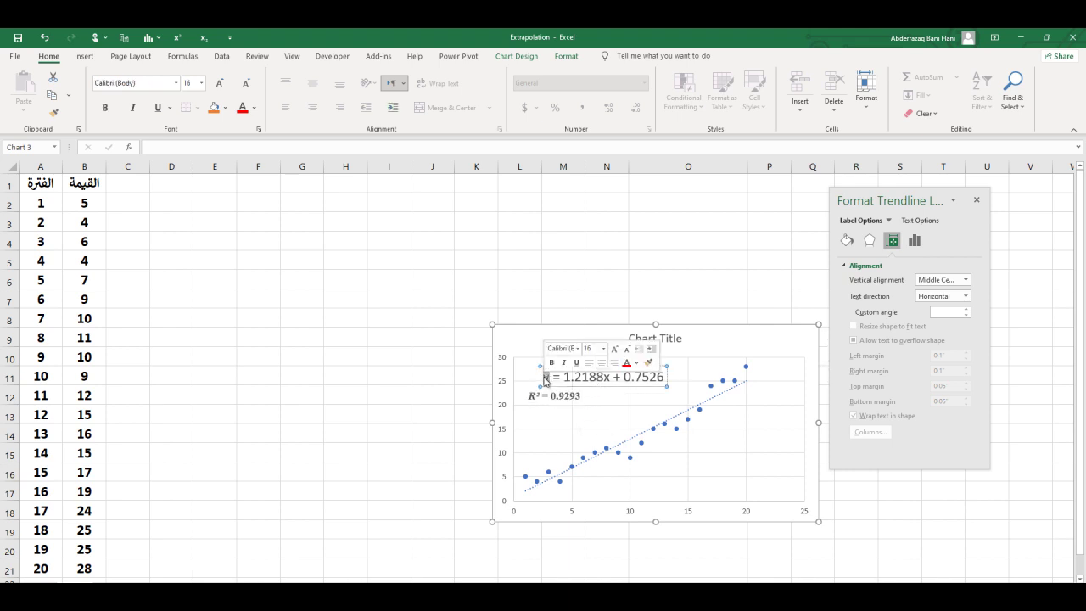
{"action": "type", "text": "Y"}
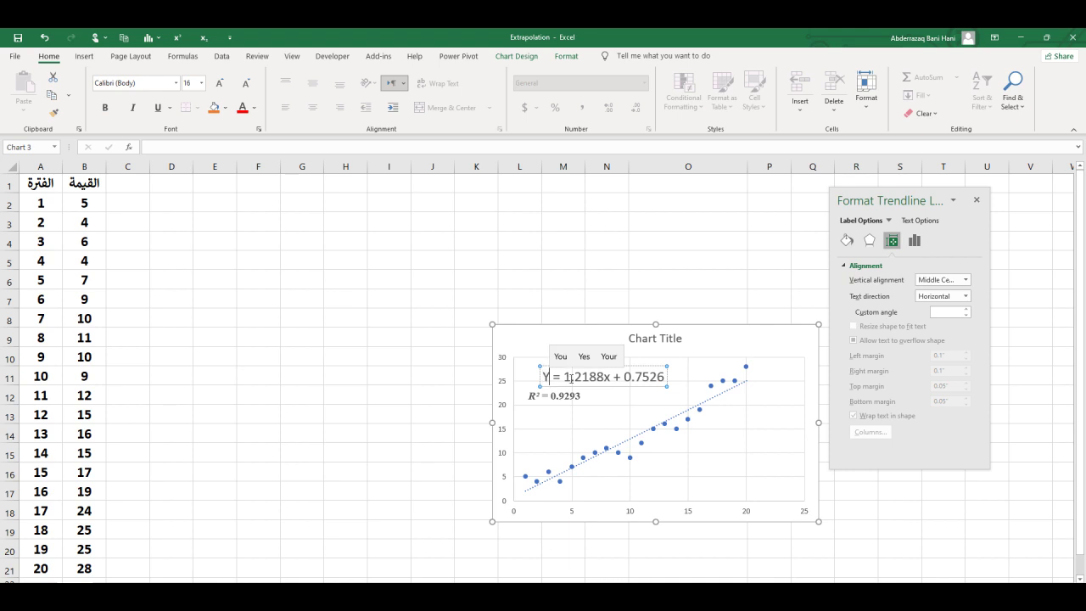
{"action": "left_click", "coordinate": [611, 376]}
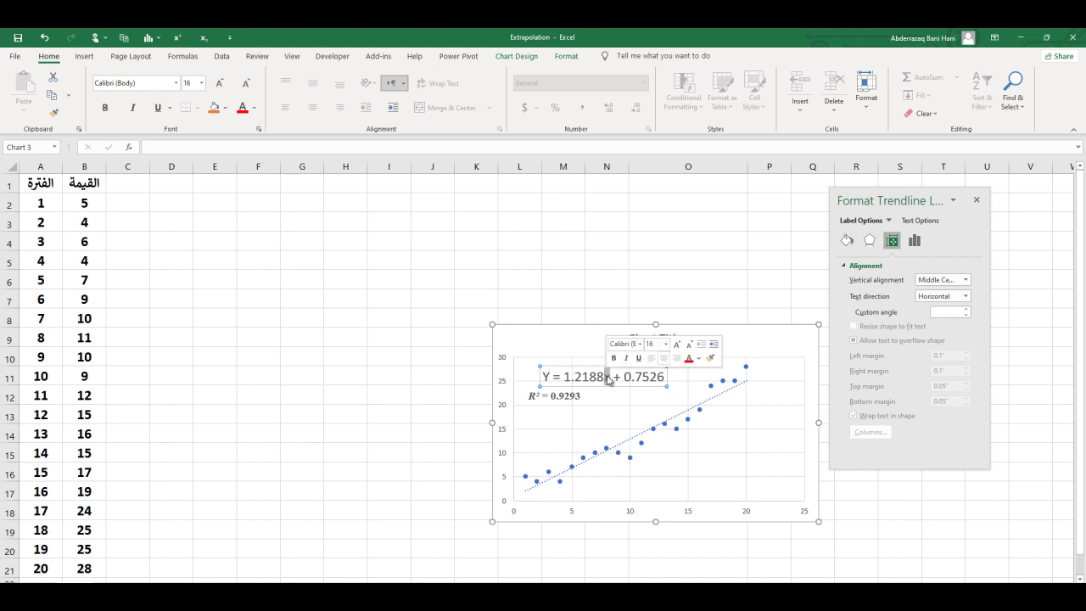
{"action": "type", "text": "X"}
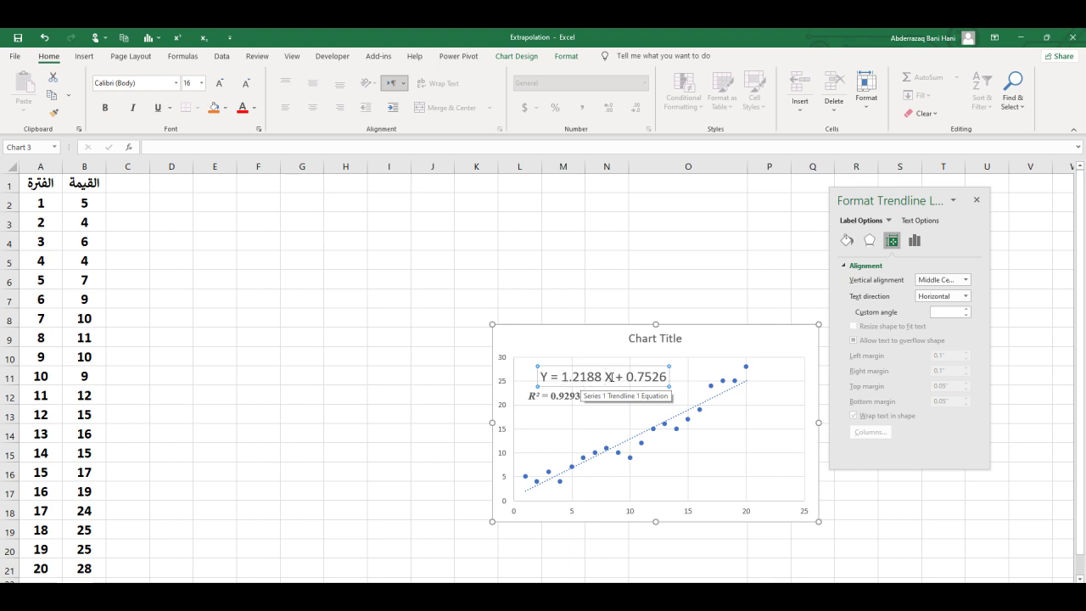
Set the whole equation text to Times New Roman.
{"action": "left_click", "coordinate": [608, 376]}
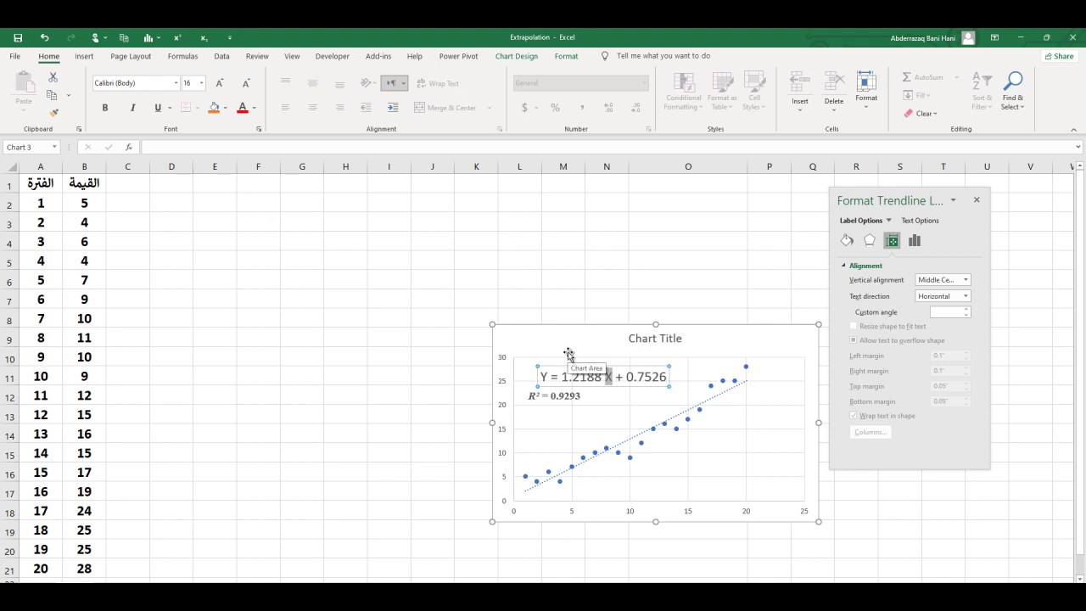
{"action": "key", "text": "ctrl+a"}
{"action": "left_click", "coordinate": [164, 84]}
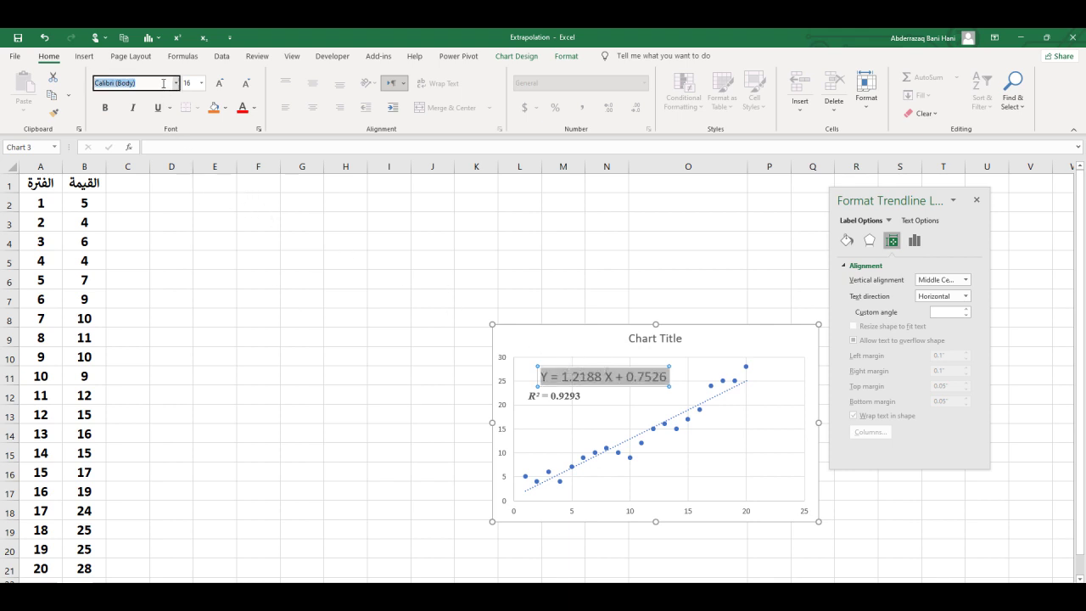
{"action": "type", "text": "Ti"}
{"action": "key", "text": "Return"}
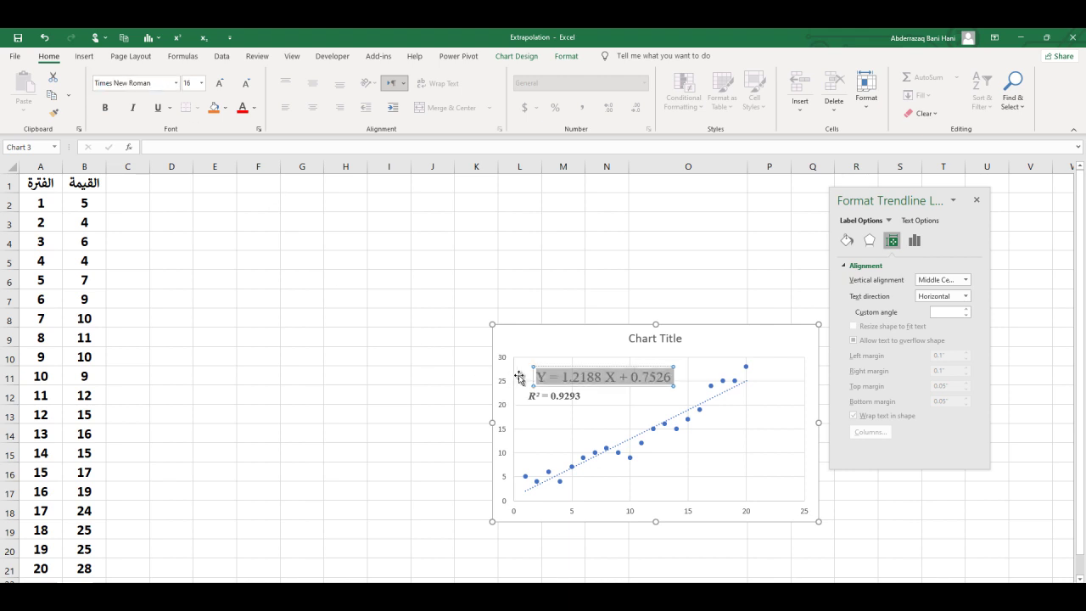
Italicise the Y, make the X bold italic, and close the formatting pane.
{"action": "left_click", "coordinate": [517, 379]}
{"action": "left_click", "coordinate": [547, 376]}
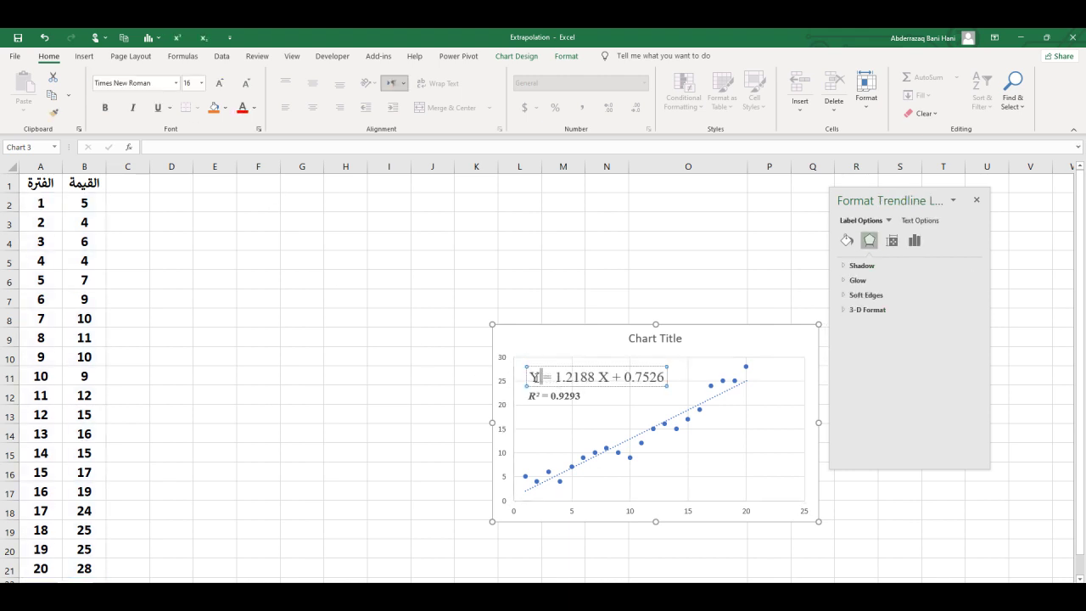
{"action": "left_click", "coordinate": [132, 107]}
{"action": "double_click", "coordinate": [603, 376]}
{"action": "left_click", "coordinate": [134, 109]}
{"action": "left_click", "coordinate": [105, 108]}
{"action": "left_click", "coordinate": [876, 536]}
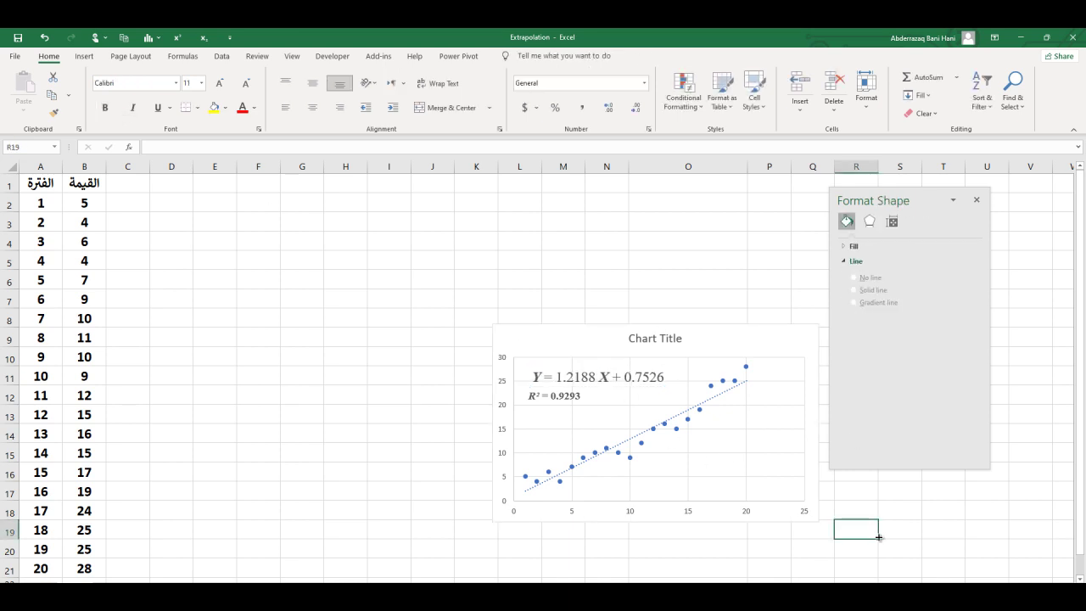
{"action": "left_click", "coordinate": [977, 202]}
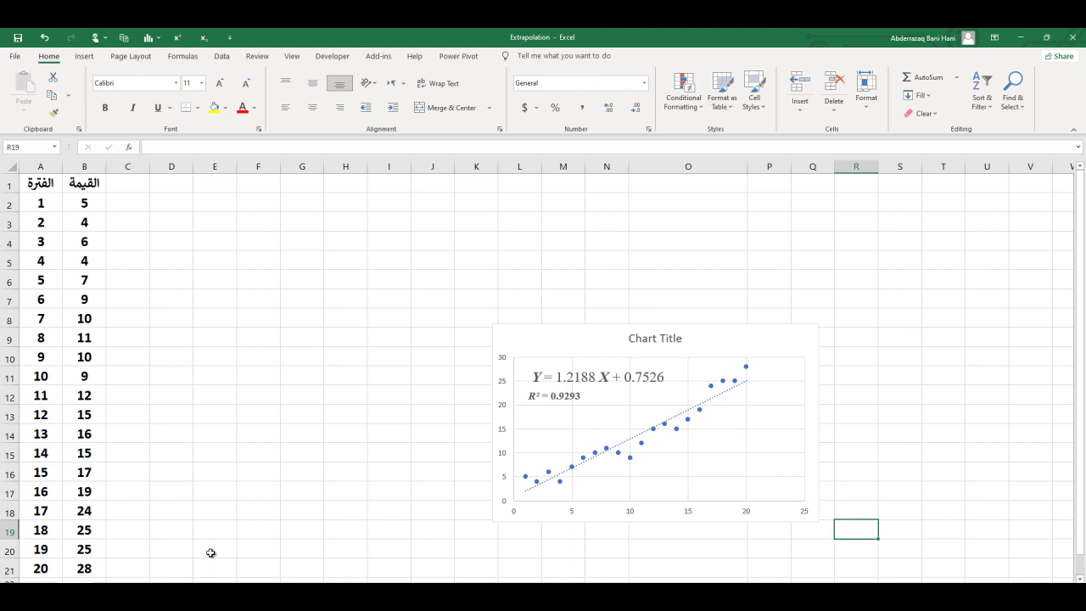
{"action": "left_click", "coordinate": [751, 493]}
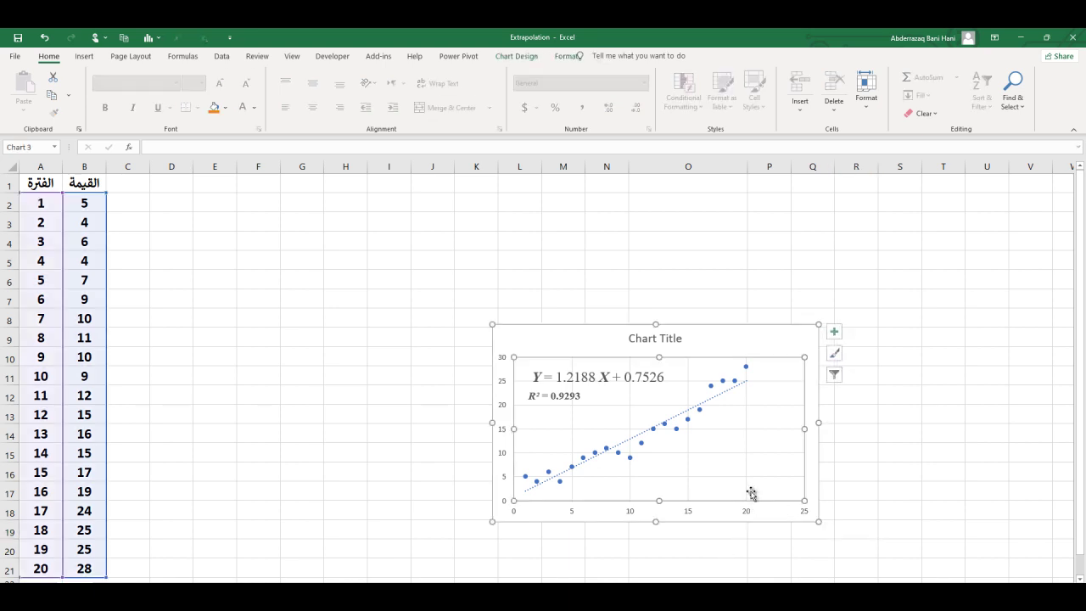
Reopen Format Trendline via Chart Elements > Trendline > More Options and scroll to Forecast.
{"action": "left_click", "coordinate": [835, 336]}
{"action": "mouse_move", "coordinate": [917, 451]}
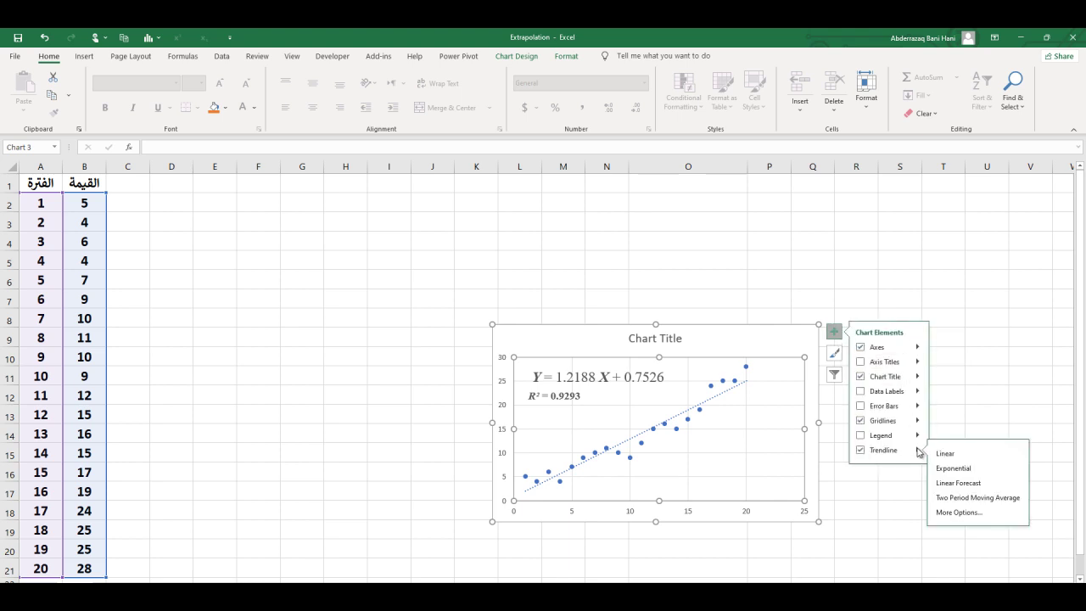
{"action": "left_click", "coordinate": [981, 514]}
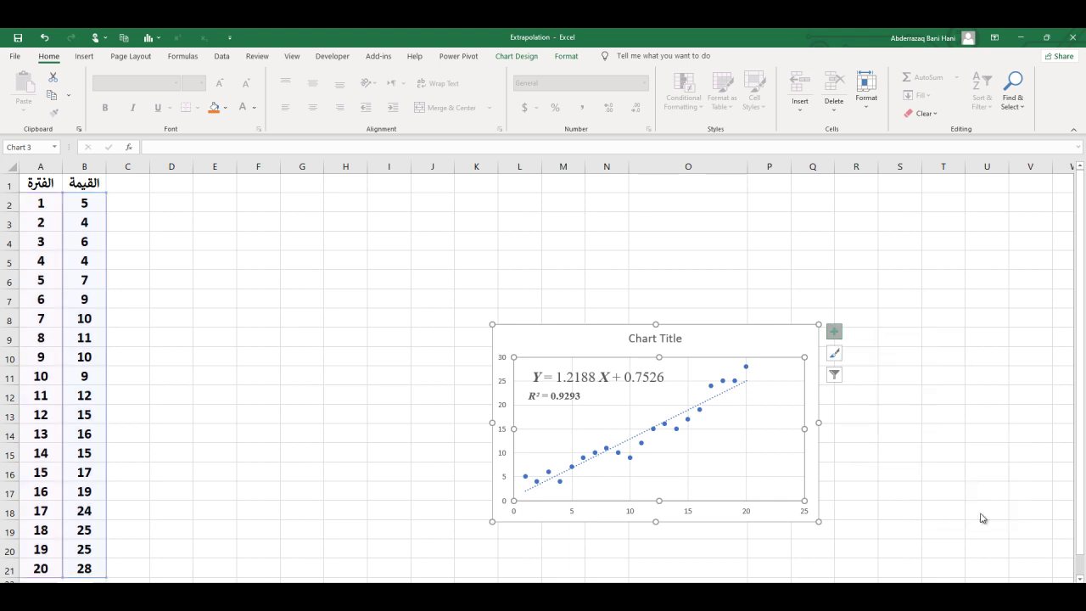
{"action": "scroll", "coordinate": [937, 437], "scroll_direction": "down", "scroll_amount": 2}
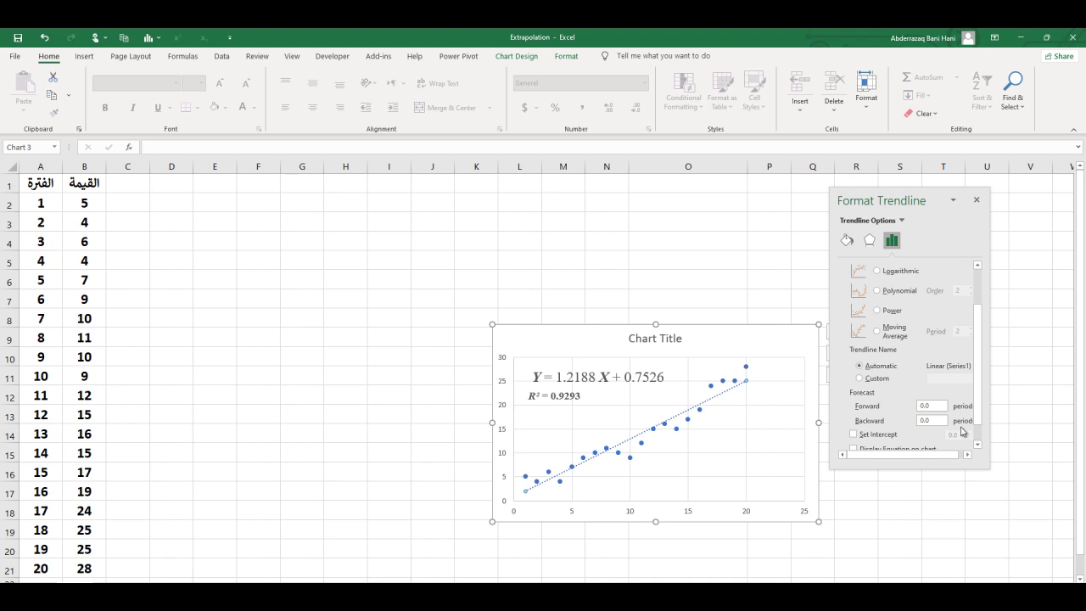
Forecast the trendline 5 periods forward and move the equation label up into the plot.
{"action": "left_click", "coordinate": [932, 406]}
{"action": "type", "text": "5"}
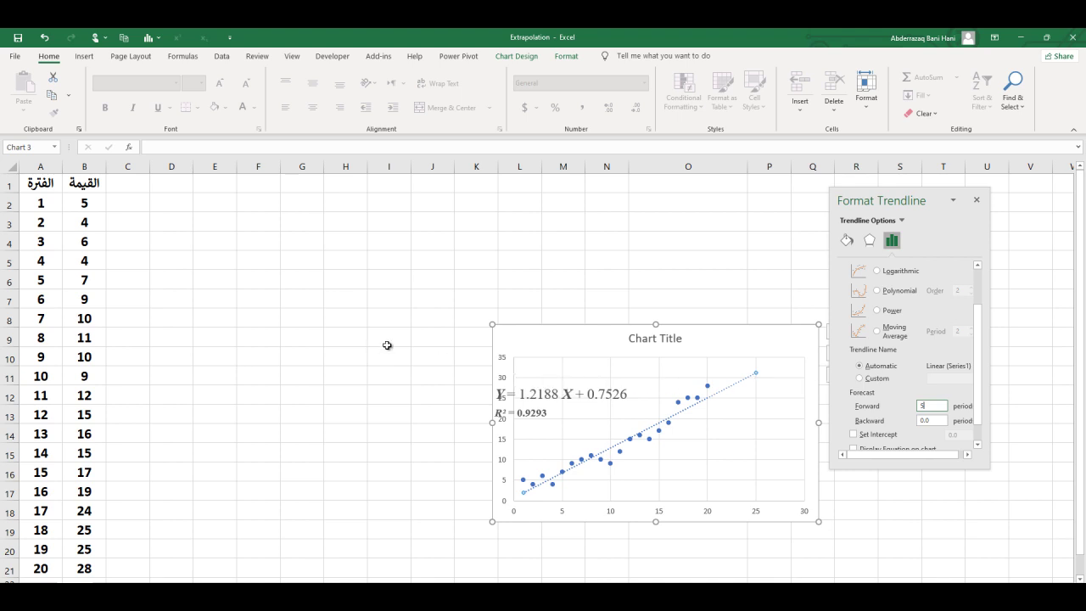
{"action": "left_click", "coordinate": [568, 400]}
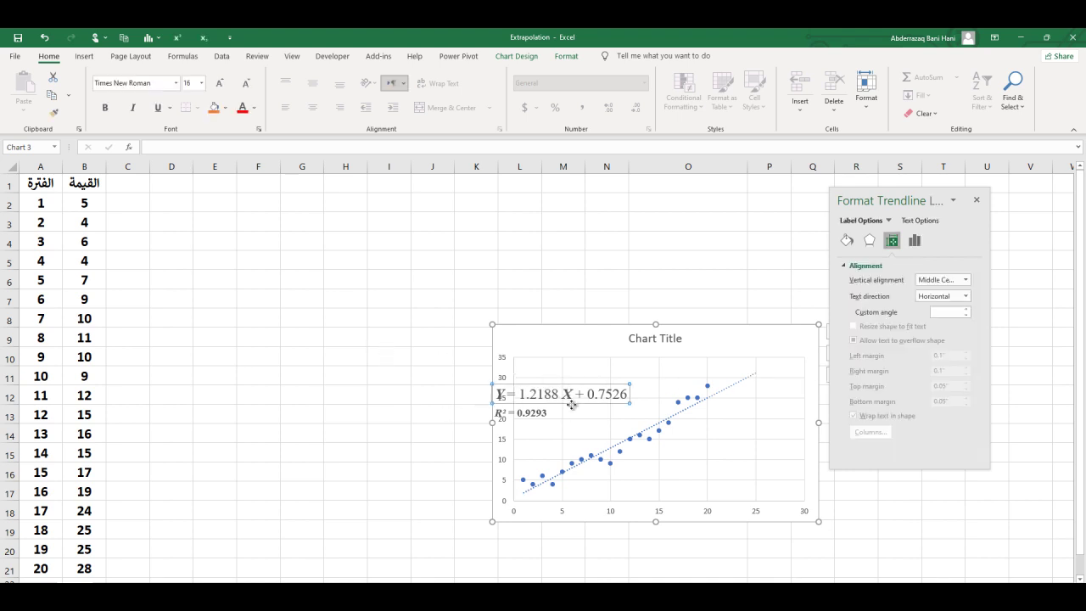
{"action": "left_click_drag", "start_coordinate": [601, 400], "coordinate": [648, 386]}
Place the R² label just below the equation label.
{"action": "left_click", "coordinate": [541, 420]}
{"action": "left_click_drag", "start_coordinate": [540, 420], "coordinate": [591, 416]}
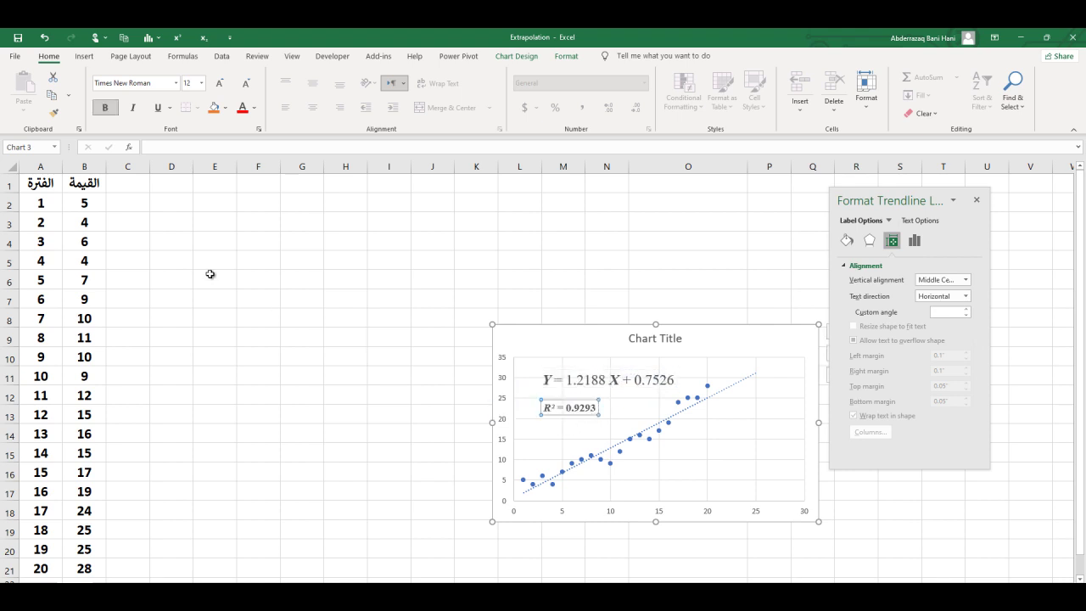
{"action": "left_click", "coordinate": [135, 208]}
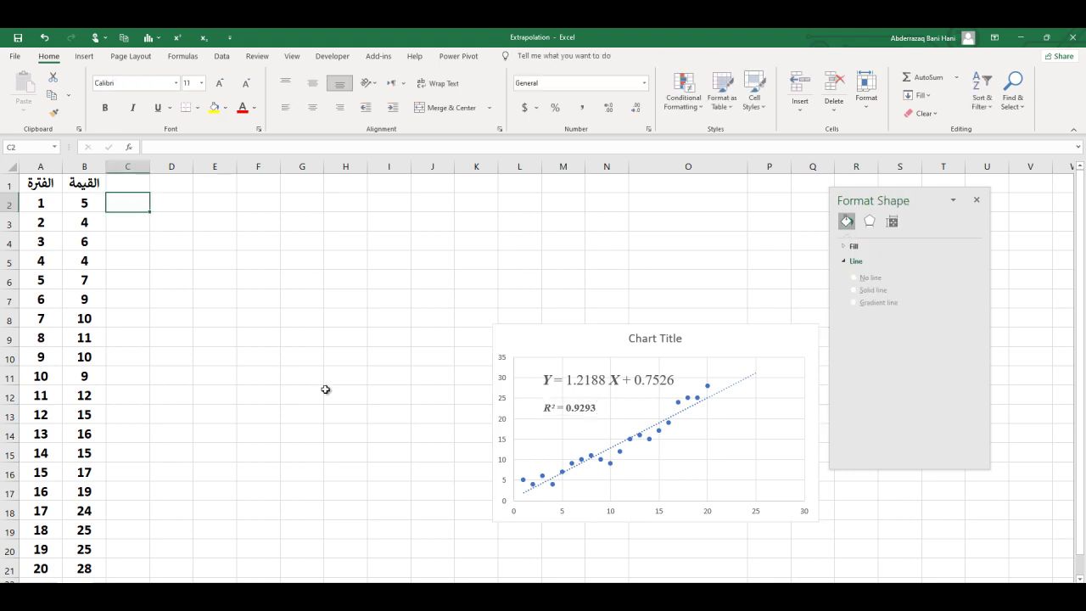
Enter =0.7526+1.2188*A2 in C2 to predict 1.9714 for period 1.
{"action": "type", "text": "="}
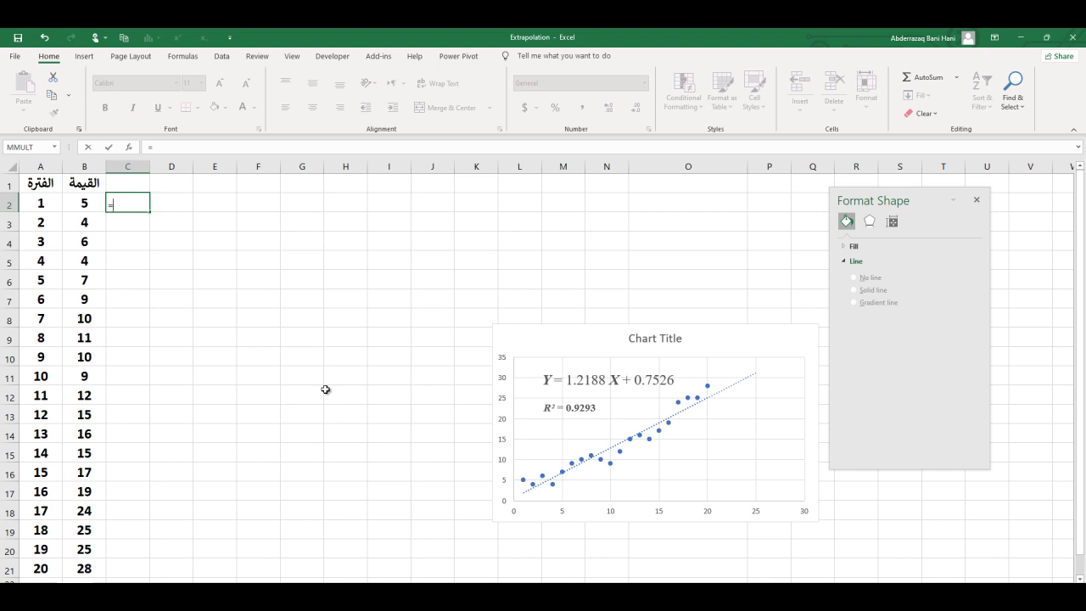
{"action": "type", "text": "0"}
{"action": "type", "text": ".7526+1.2188*"}
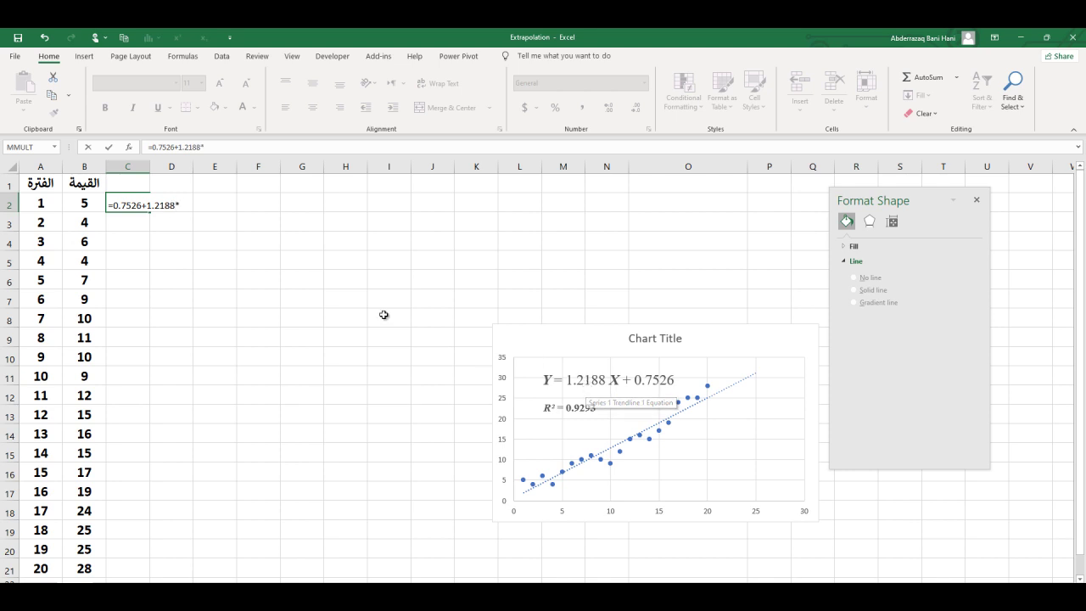
{"action": "left_click", "coordinate": [49, 205]}
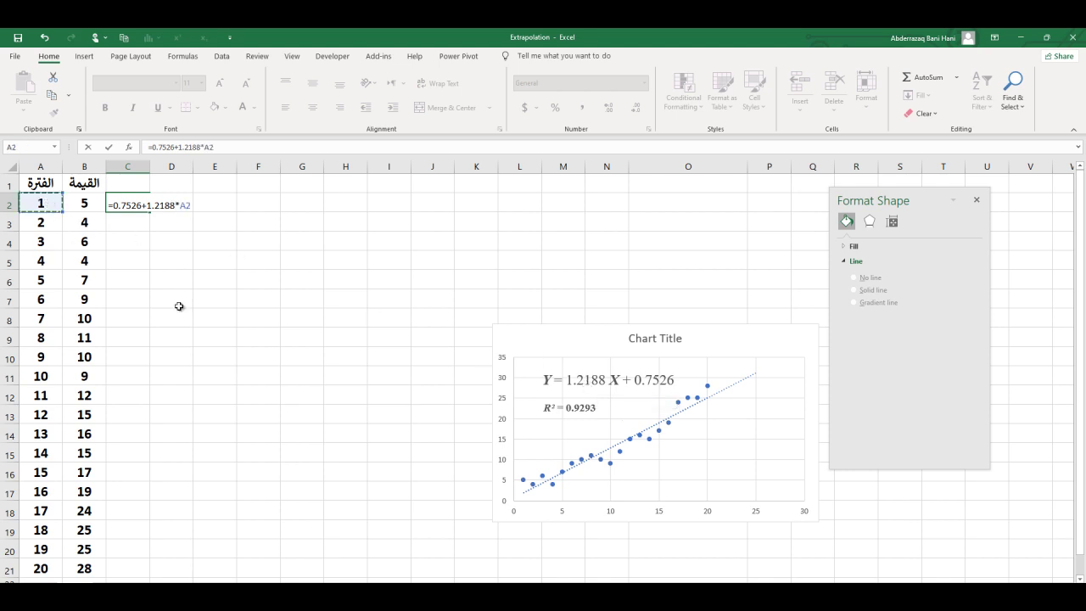
{"action": "key", "text": "Return"}
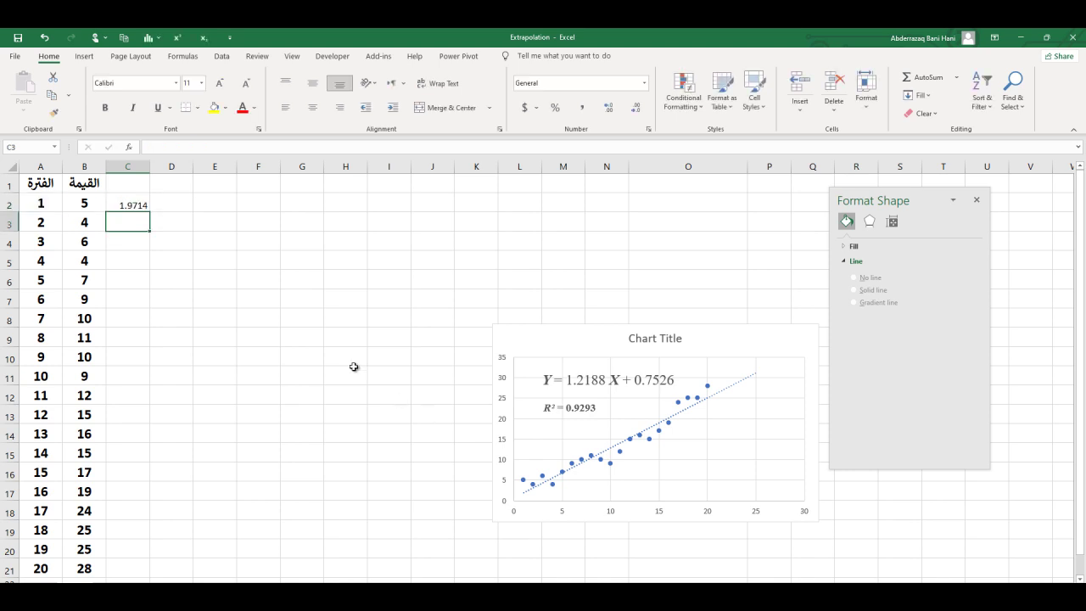
{"action": "left_click", "coordinate": [134, 205]}
Add a bold, enlarged, centered and middle-aligned التنبؤ heading in C1.
{"action": "left_click", "coordinate": [136, 188]}
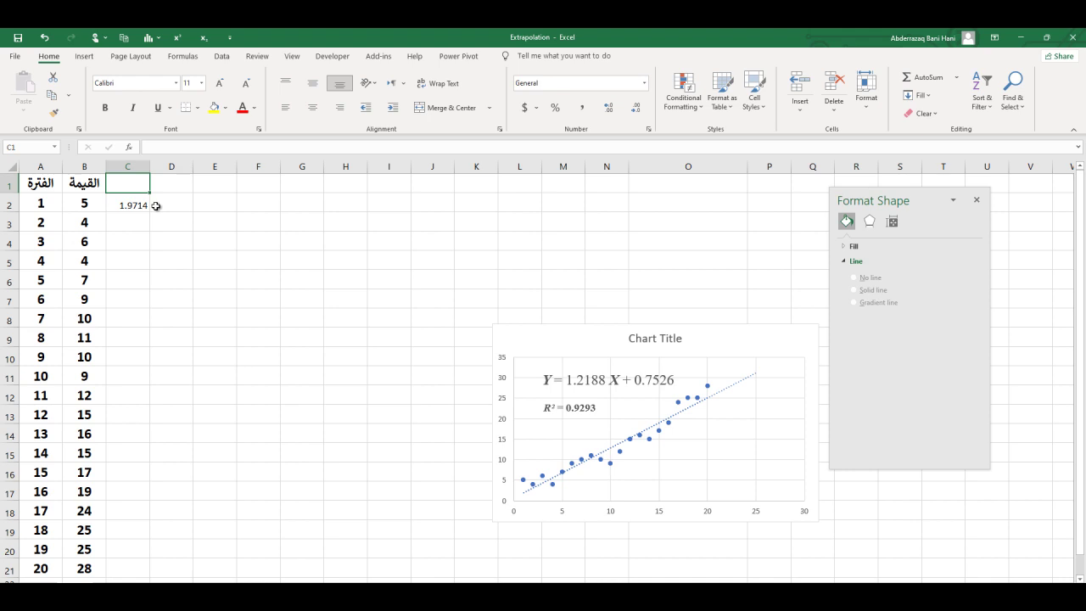
{"action": "key", "text": "F2"}
{"action": "type", "text": "التن"}
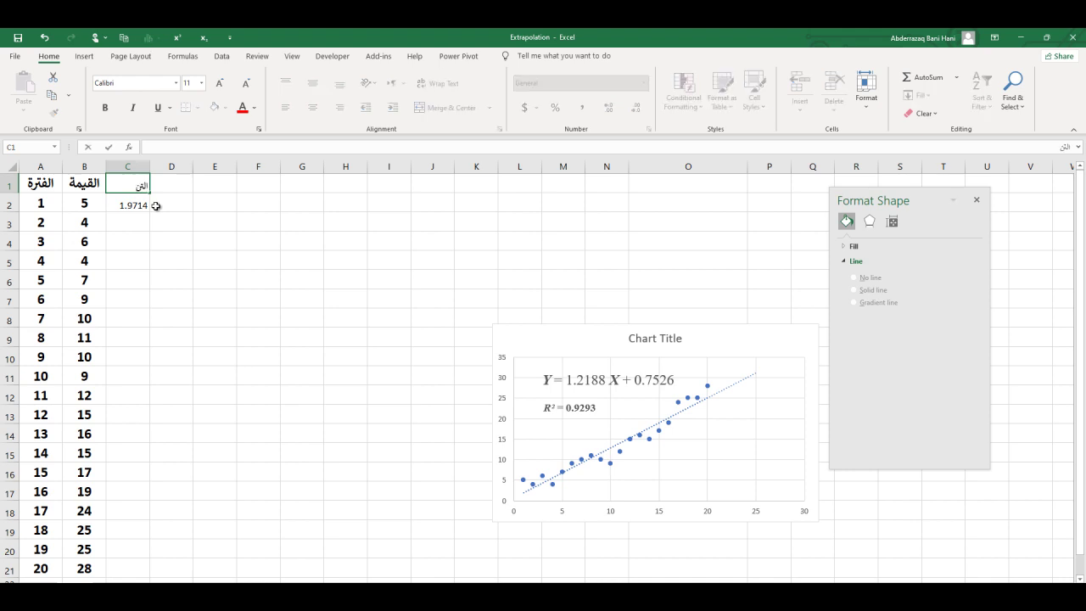
{"action": "type", "text": "بؤ"}
{"action": "key", "text": "Return"}
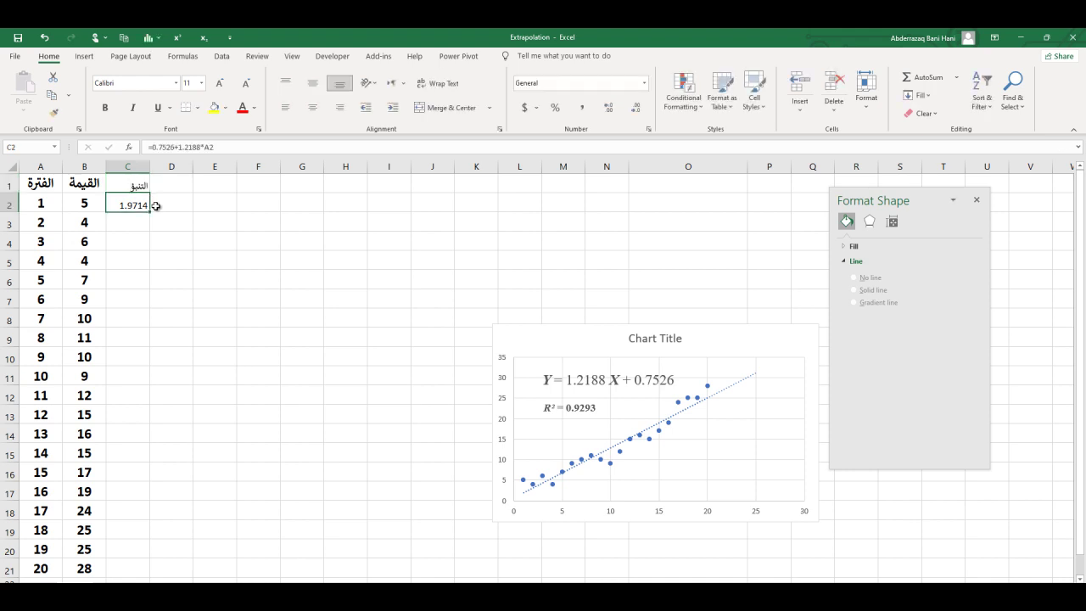
{"action": "left_click", "coordinate": [140, 185]}
{"action": "left_click", "coordinate": [311, 107]}
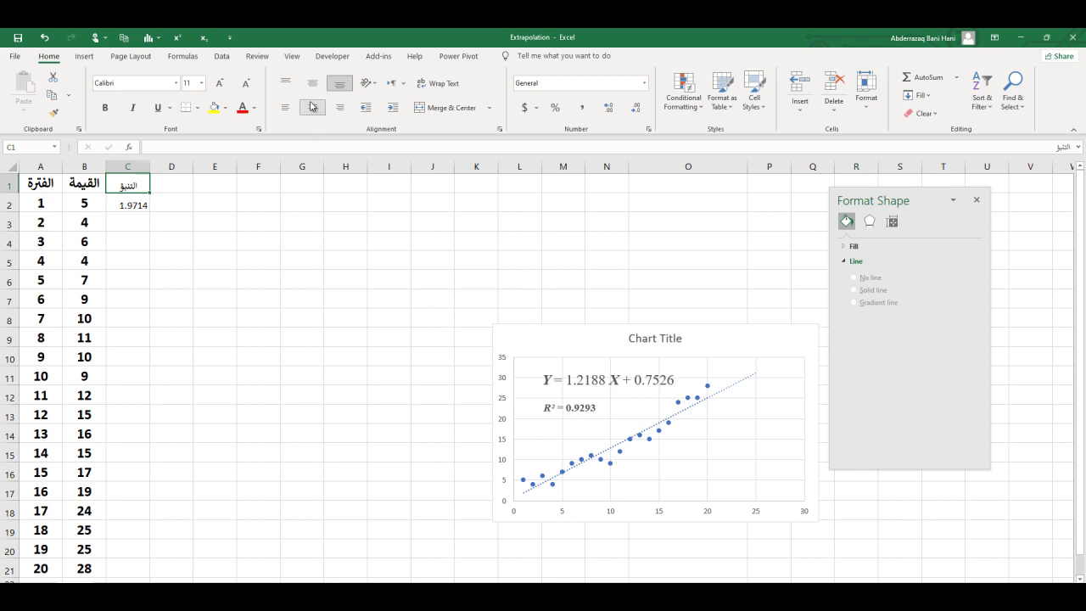
{"action": "left_click", "coordinate": [312, 84]}
{"action": "left_click", "coordinate": [218, 84]}
{"action": "left_click", "coordinate": [218, 84]}
{"action": "left_click", "coordinate": [104, 108]}
Center the 1.9714 value in C2 horizontally and vertically.
{"action": "left_click", "coordinate": [132, 207]}
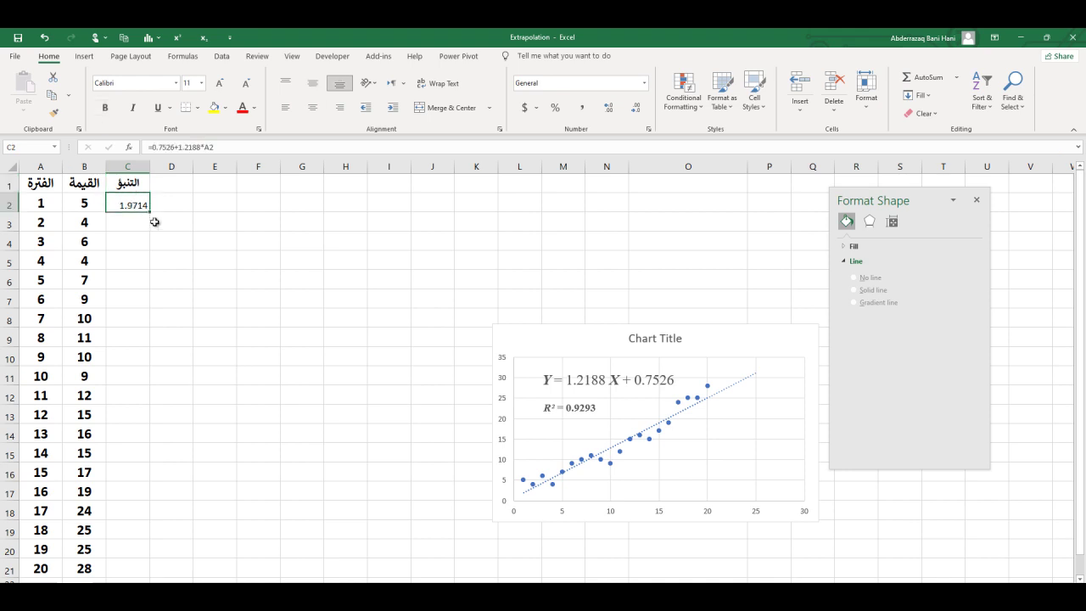
{"action": "left_click", "coordinate": [312, 107]}
{"action": "left_click", "coordinate": [313, 86]}
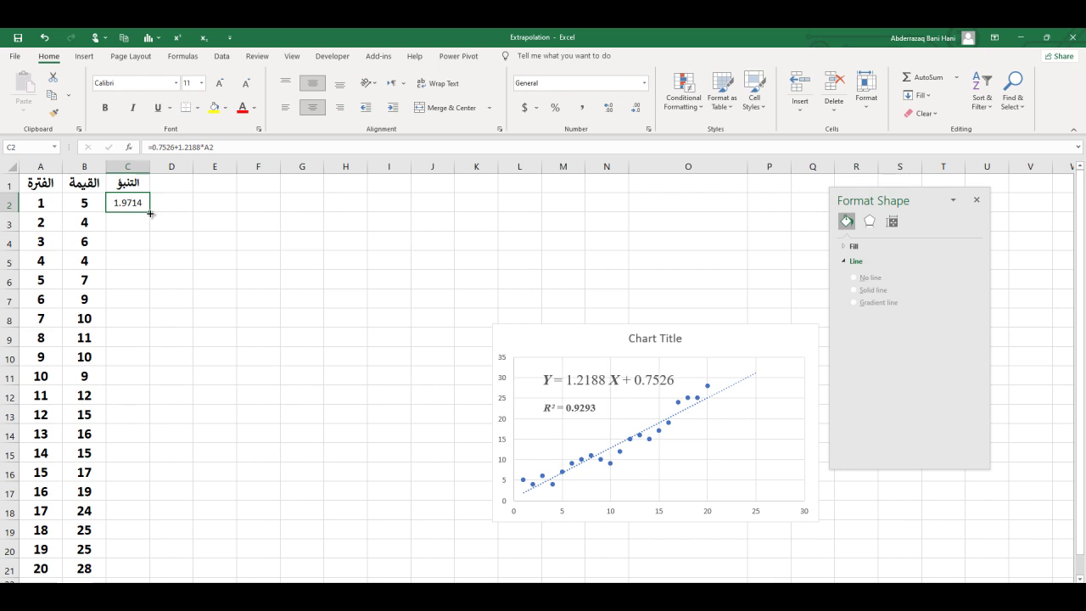
Copy the prediction formula down C2:C21, reaching 25.1286 for period 20.
{"action": "double_click", "coordinate": [150, 214]}
{"action": "scroll", "coordinate": [272, 386], "scroll_direction": "down", "scroll_amount": 2}
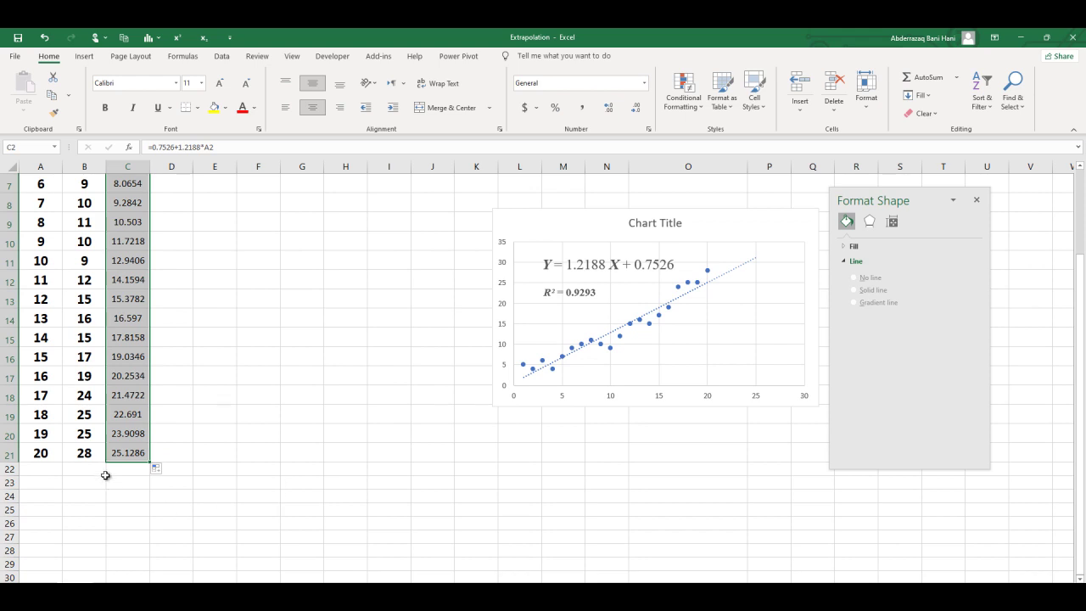
{"action": "left_click", "coordinate": [52, 469]}
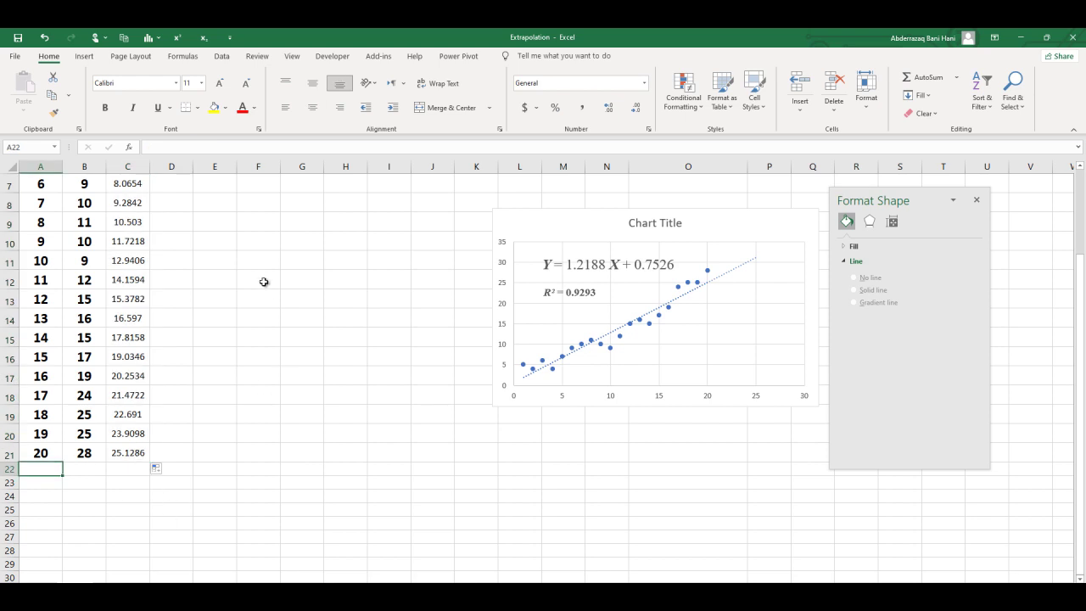
{"action": "scroll", "coordinate": [262, 280], "scroll_direction": "up", "scroll_amount": 2}
{"action": "scroll", "coordinate": [267, 318], "scroll_direction": "down", "scroll_amount": 2}
Correct cell A21 to period 20.
{"action": "left_click", "coordinate": [55, 458]}
{"action": "left_click", "coordinate": [56, 433]}
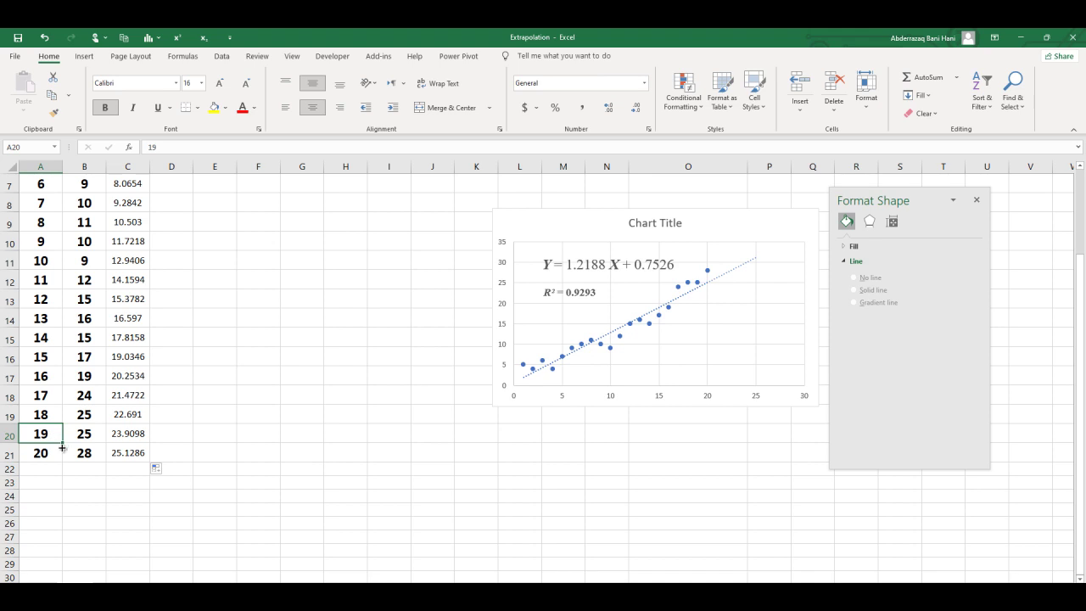
{"action": "left_click_drag", "start_coordinate": [62, 447], "coordinate": [50, 455]}
{"action": "left_click", "coordinate": [51, 455]}
{"action": "type", "text": "20"}
Extend the period numbers 21–25 down column A to A26.
{"action": "left_click_drag", "start_coordinate": [43, 433], "coordinate": [59, 507]}
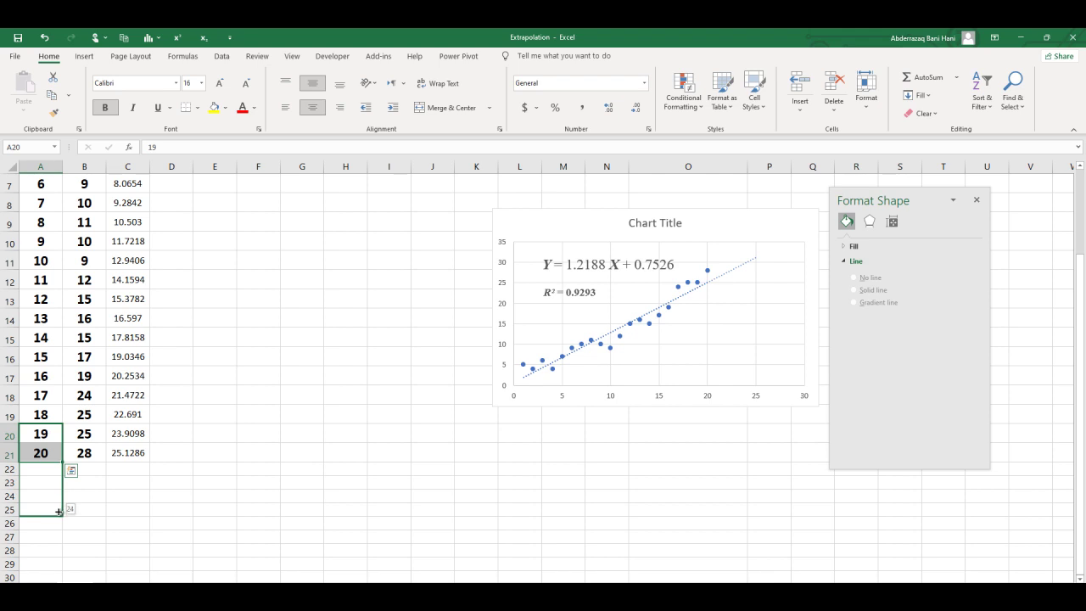
{"action": "left_click_drag", "start_coordinate": [59, 509], "coordinate": [61, 514]}
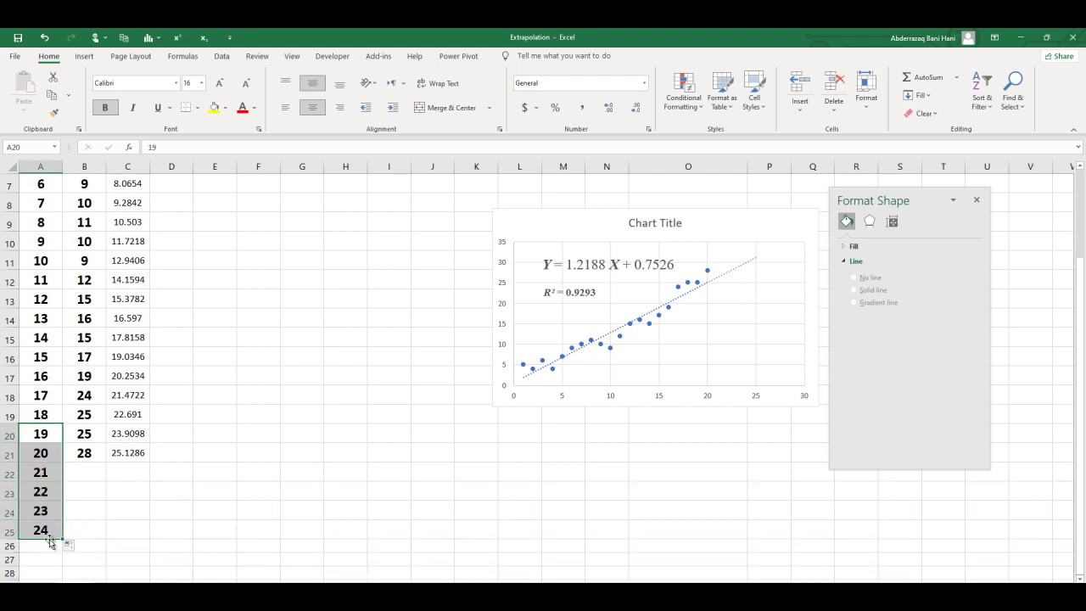
{"action": "left_click_drag", "start_coordinate": [62, 541], "coordinate": [60, 553]}
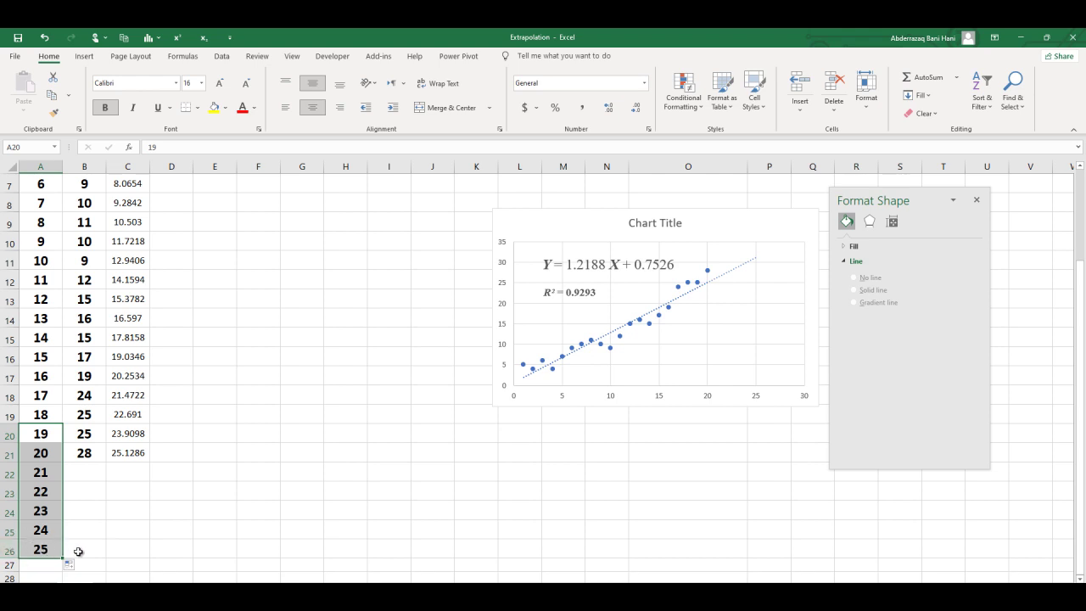
{"action": "left_click", "coordinate": [131, 552]}
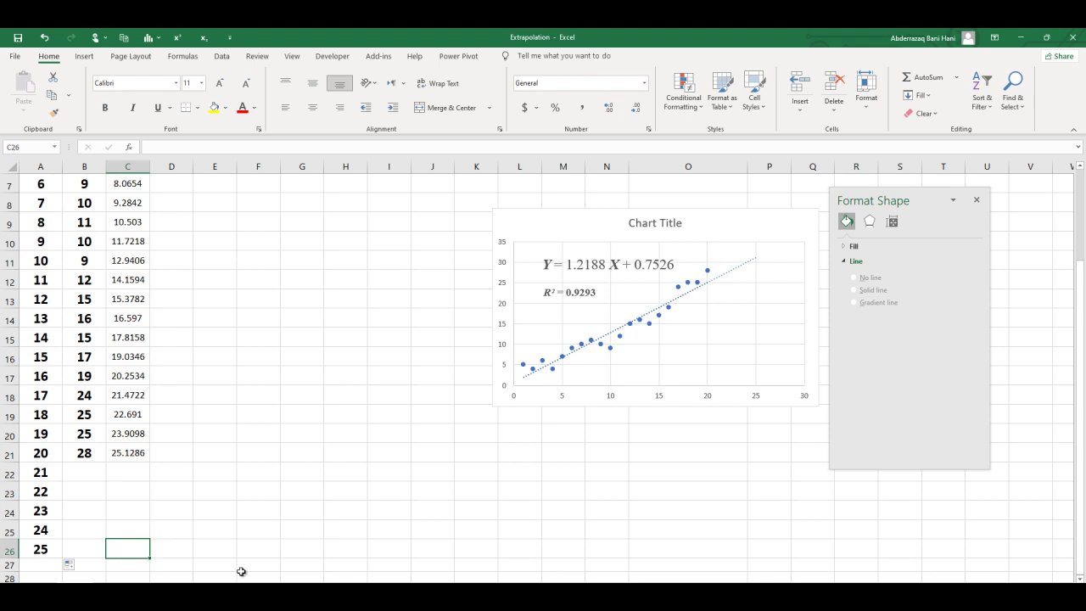
Discard a mistyped prediction formula in C26.
{"action": "type", "text": "="}
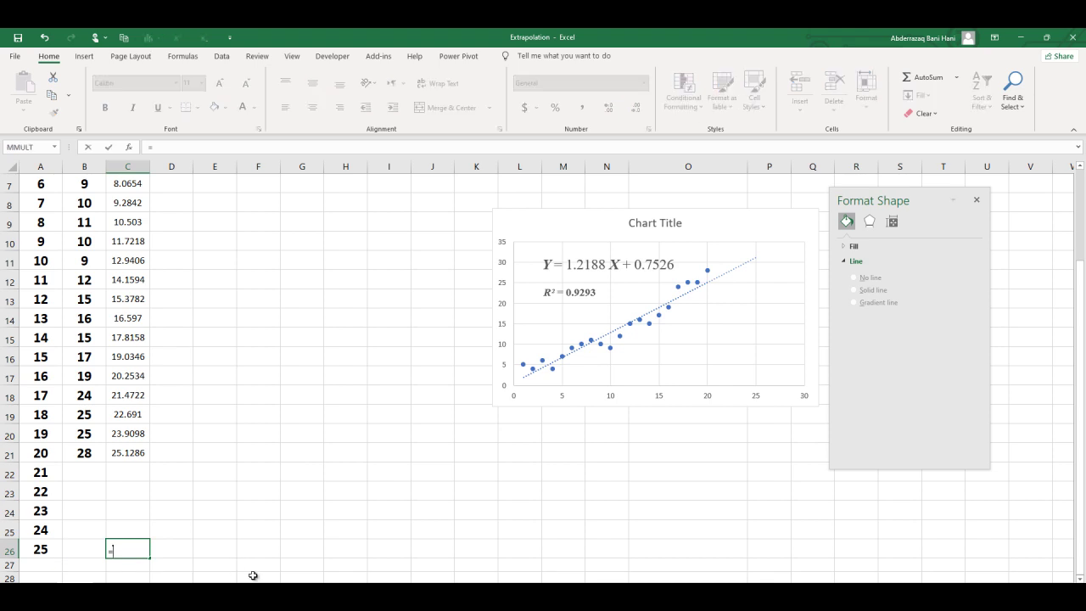
{"action": "type", "text": "0"}
{"action": "key", "text": "alt+shift"}
{"action": "type", "text": "5"}
{"action": "type", "text": "26"}
{"action": "key", "text": "BackSpace"}
{"action": "key", "text": "BackSpace"}
{"action": "key", "text": "BackSpace"}
{"action": "key", "text": "BackSpace"}
{"action": "key", "text": "BackSpace"}
{"action": "key", "text": "Delete"}
{"action": "key", "text": "Escape"}
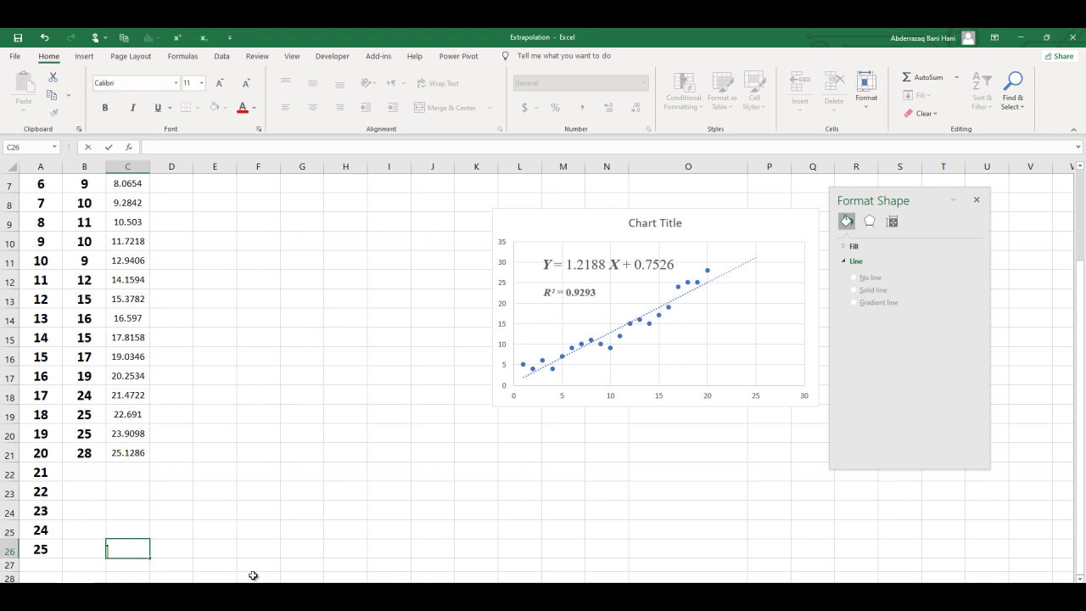
Enter =0.7526+1.2188*A26 in C26, predicting 31.2226 for period 25.
{"action": "type", "text": "=0.7526+1.2188*"}
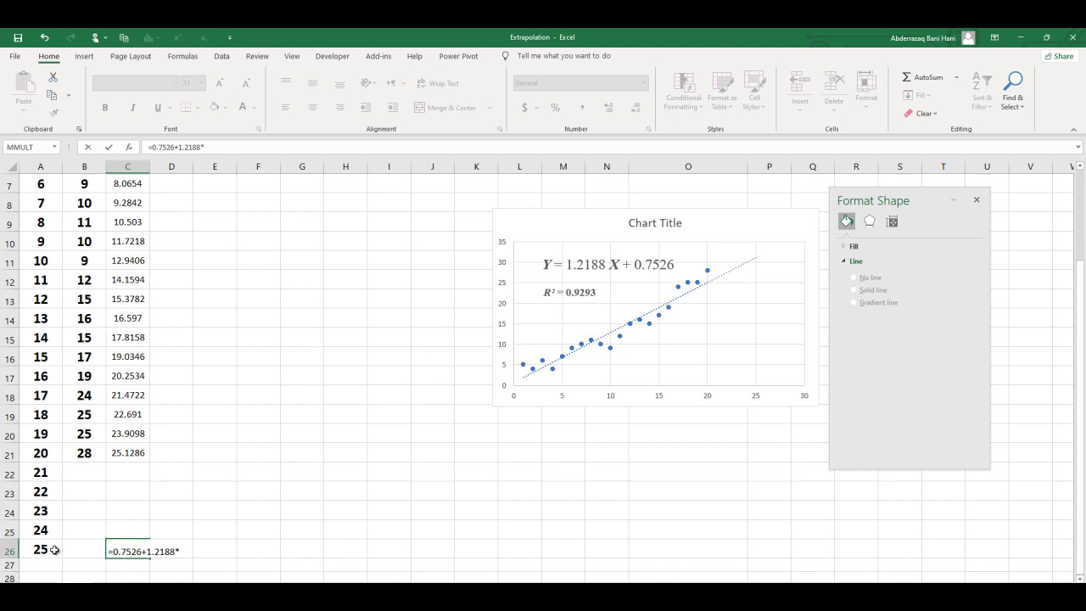
{"action": "left_click", "coordinate": [53, 549]}
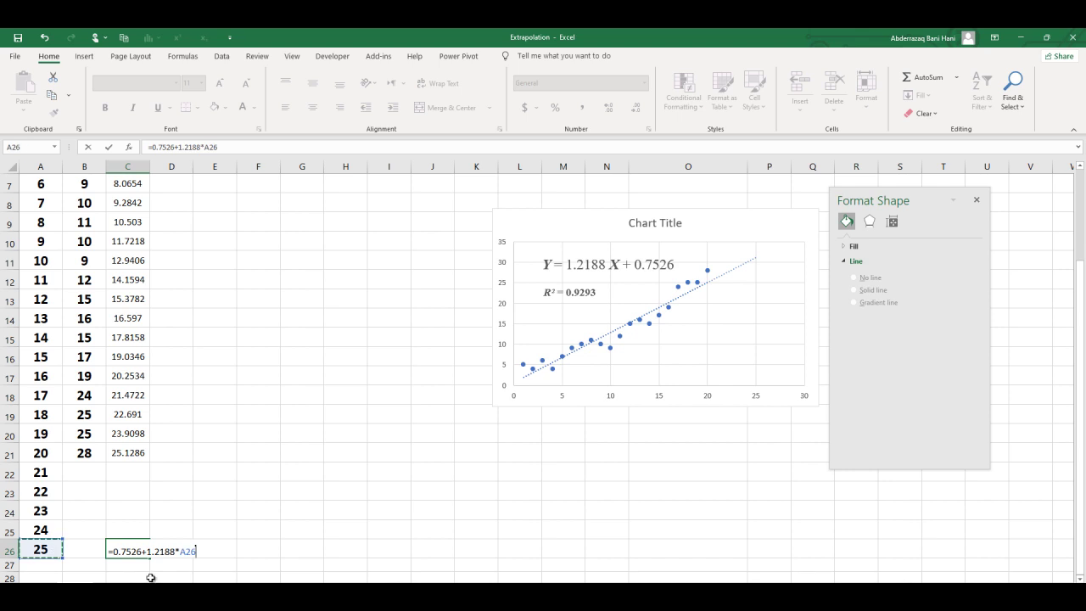
{"action": "key", "text": "Return"}
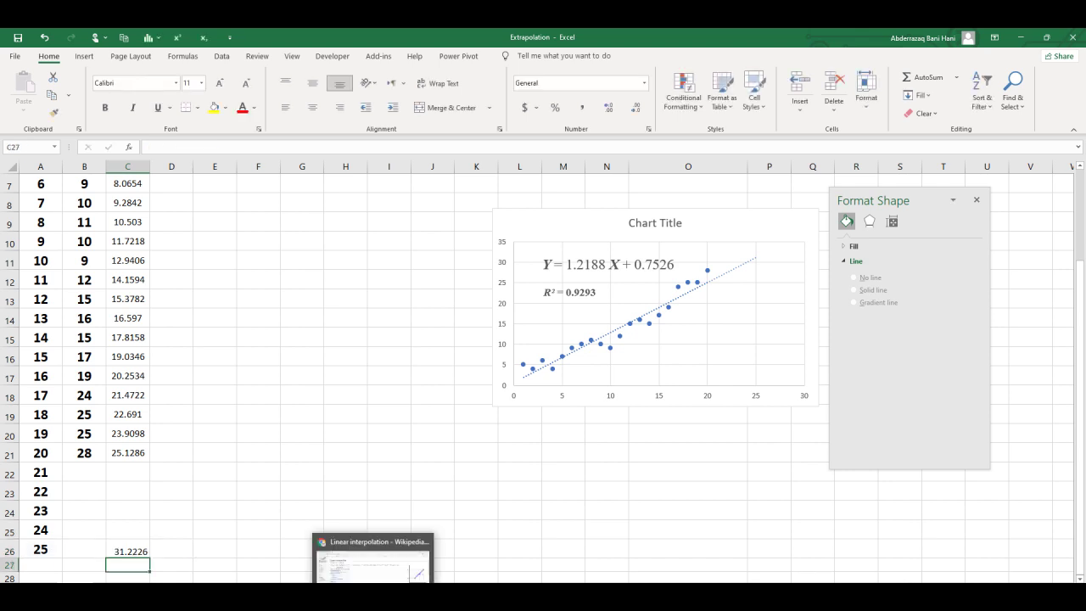
{"action": "left_click", "coordinate": [146, 551]}
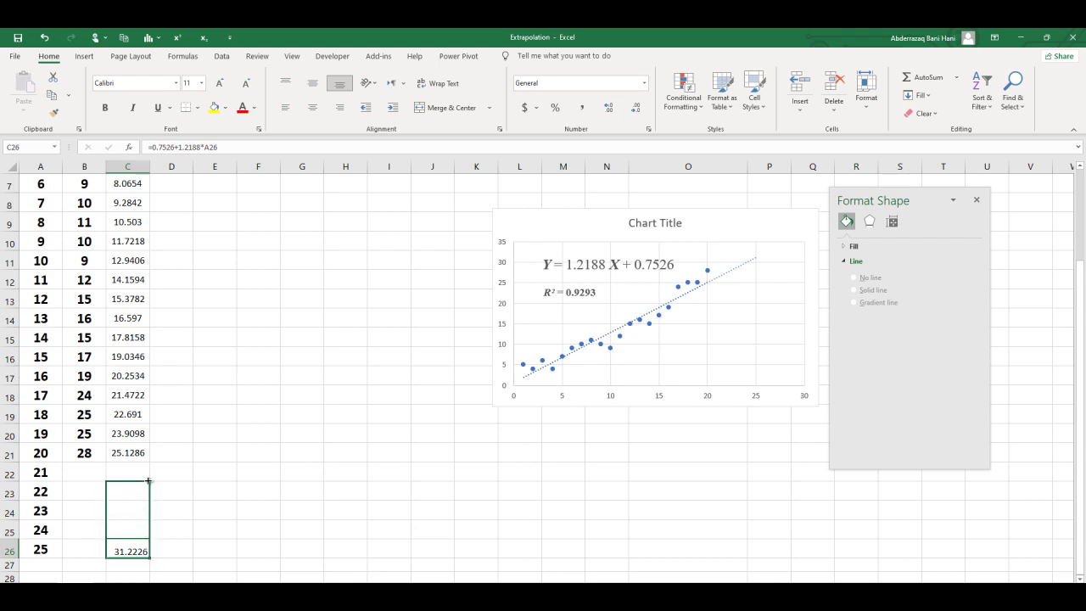
Fill the C26 formula up to C22 and verify the formulas in C22:C25.
{"action": "left_click_drag", "start_coordinate": [150, 554], "coordinate": [147, 469]}
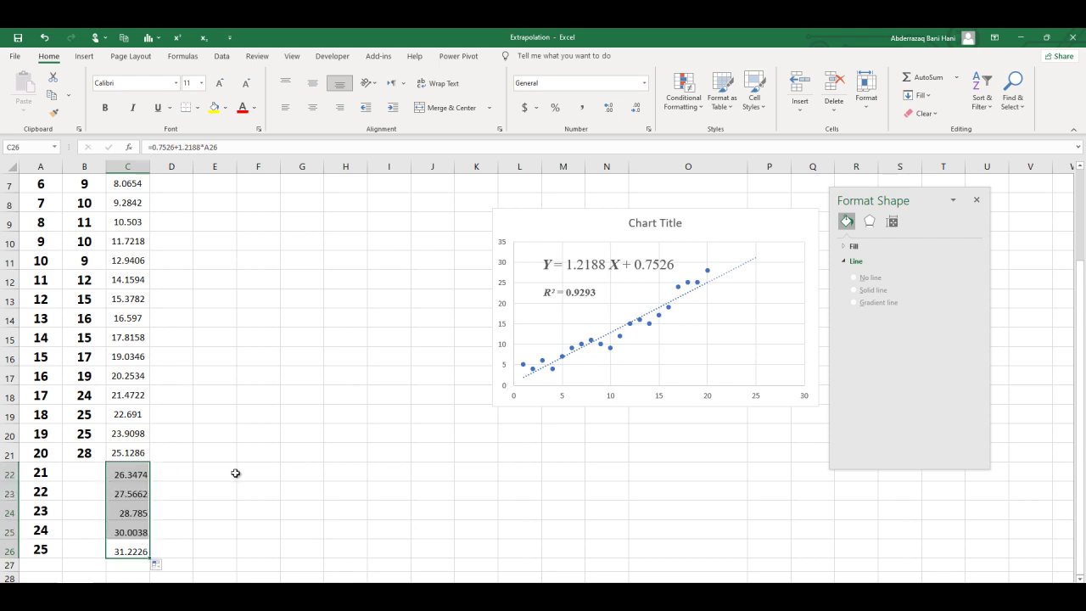
{"action": "left_click", "coordinate": [138, 475]}
{"action": "left_click", "coordinate": [137, 492]}
{"action": "left_click", "coordinate": [137, 511]}
{"action": "left_click", "coordinate": [136, 530]}
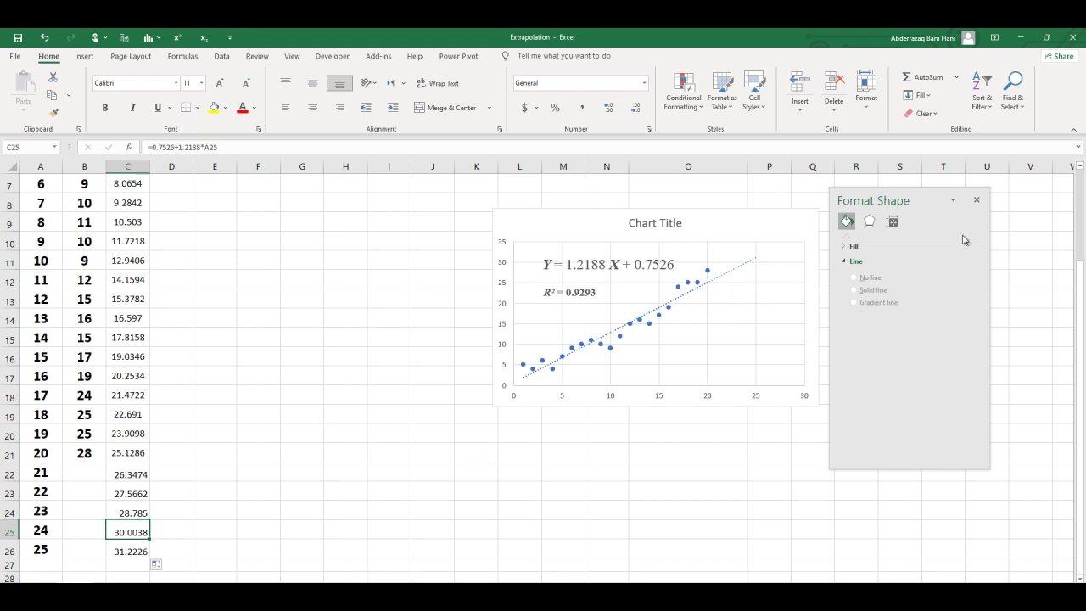
Close the Format Shape pane and fill 31, 34, 37, 40, 43 into B22:B26.
{"action": "left_click", "coordinate": [976, 200]}
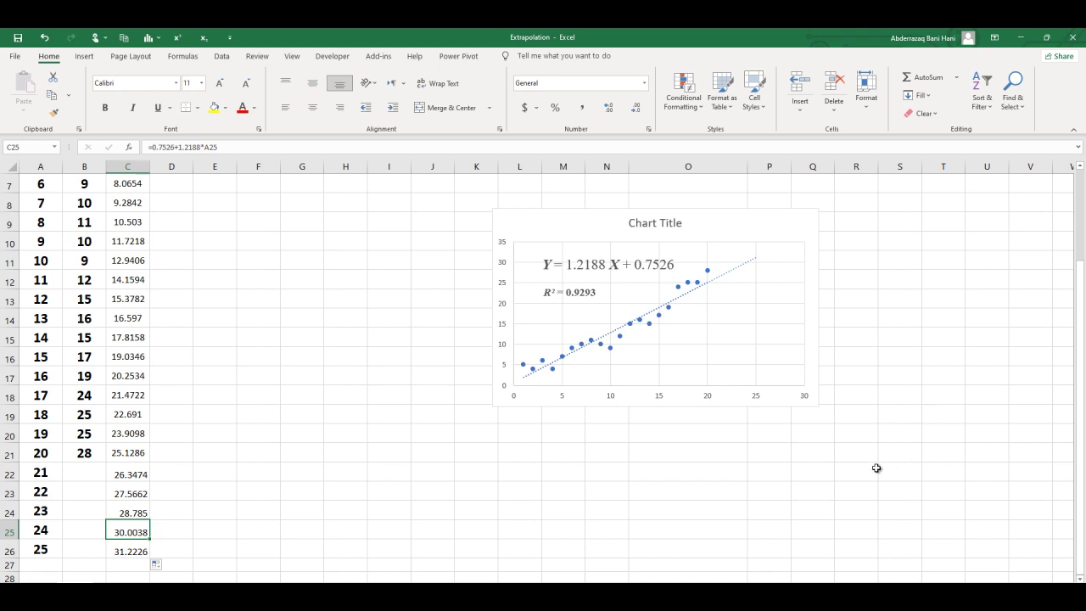
{"action": "left_click", "coordinate": [98, 432]}
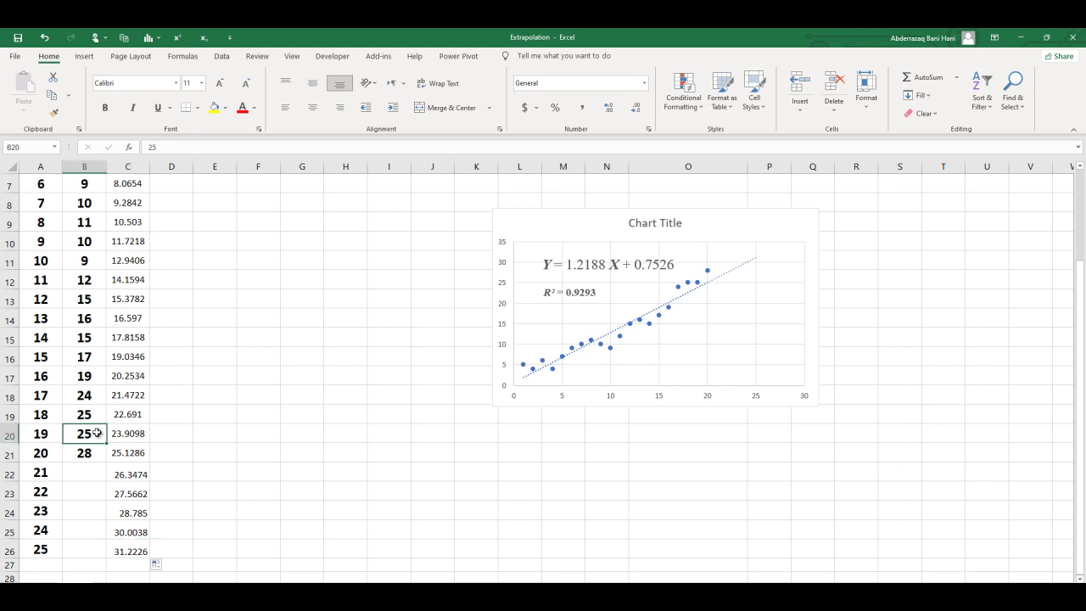
{"action": "left_click_drag", "start_coordinate": [98, 432], "coordinate": [100, 454]}
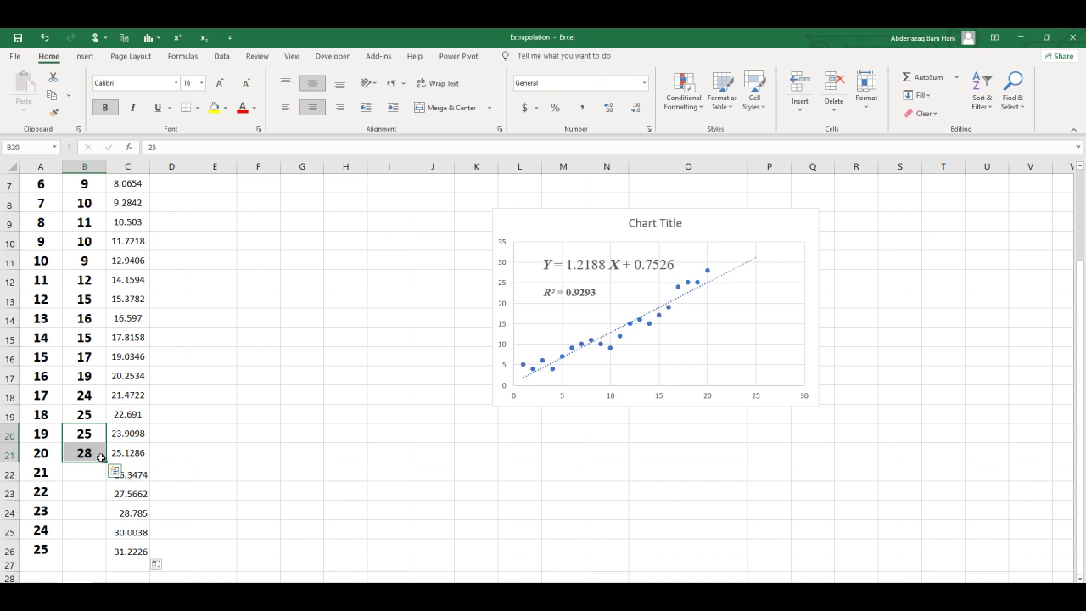
{"action": "double_click", "coordinate": [106, 462]}
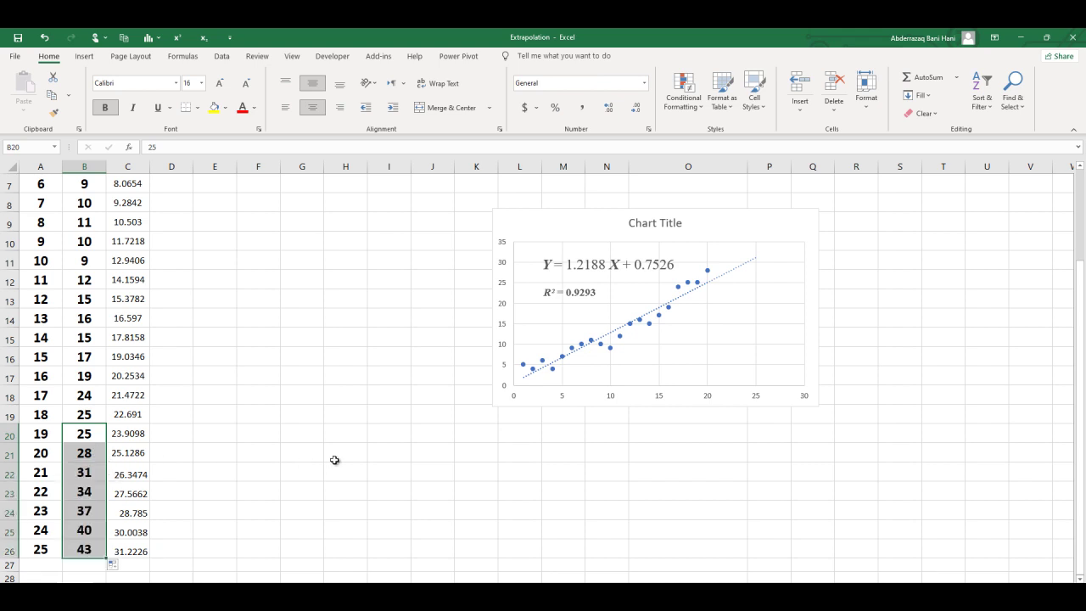